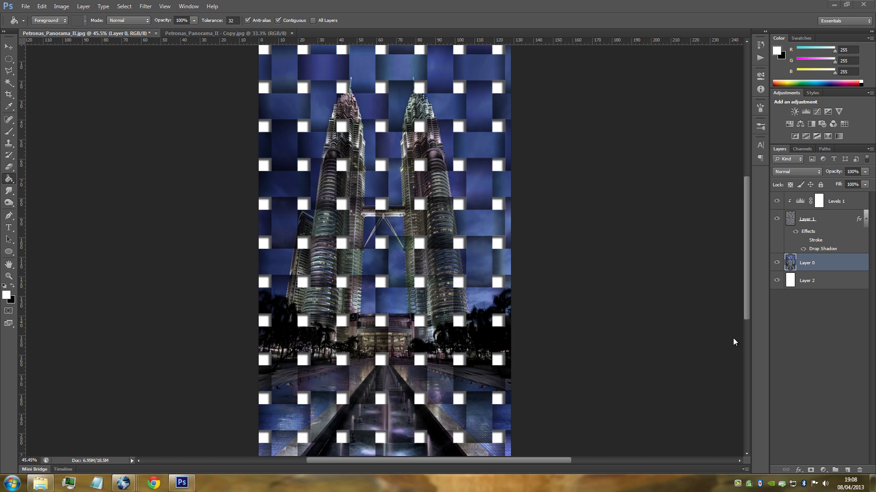
Bring the Petronas_Panorama_II - Copy.jpg towers photo to the front
{"action": "left_click", "coordinate": [251, 34]}
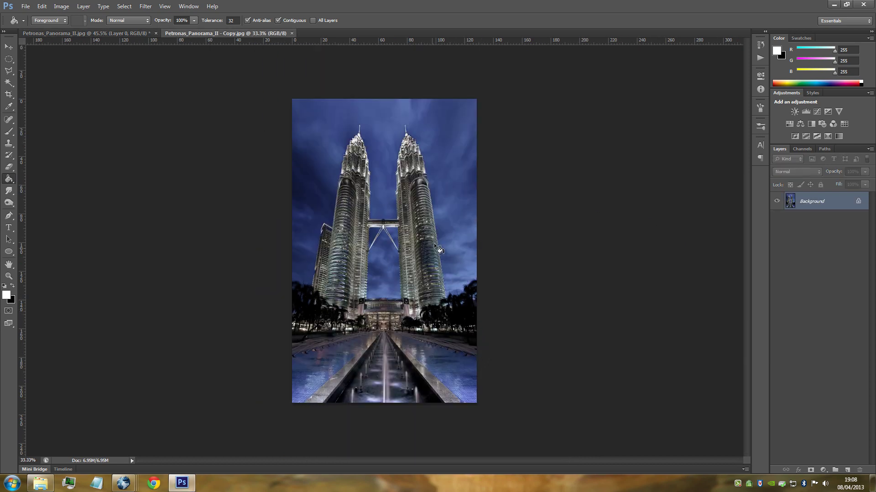
Start a new 250 × 125 px, 72 pixels/inch RGB document
{"action": "scroll", "coordinate": [439, 249], "scroll_direction": "up", "scroll_amount": 1}
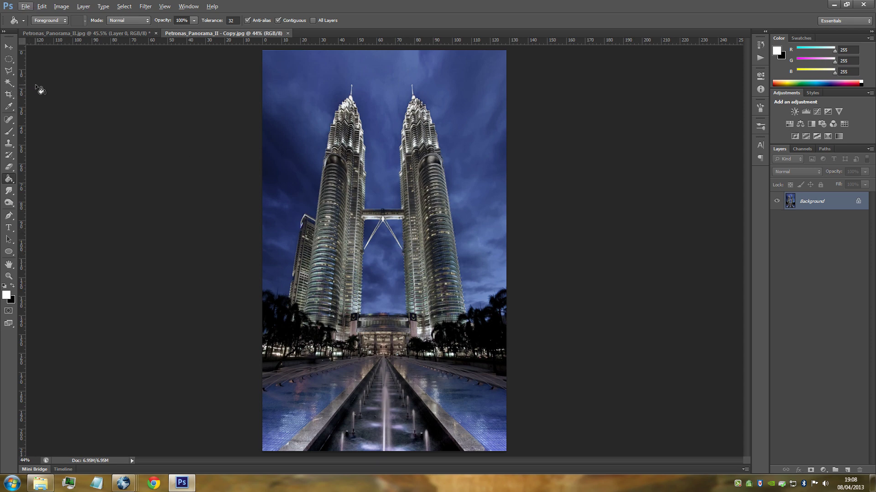
{"action": "left_click", "coordinate": [25, 7]}
{"action": "left_click", "coordinate": [31, 12]}
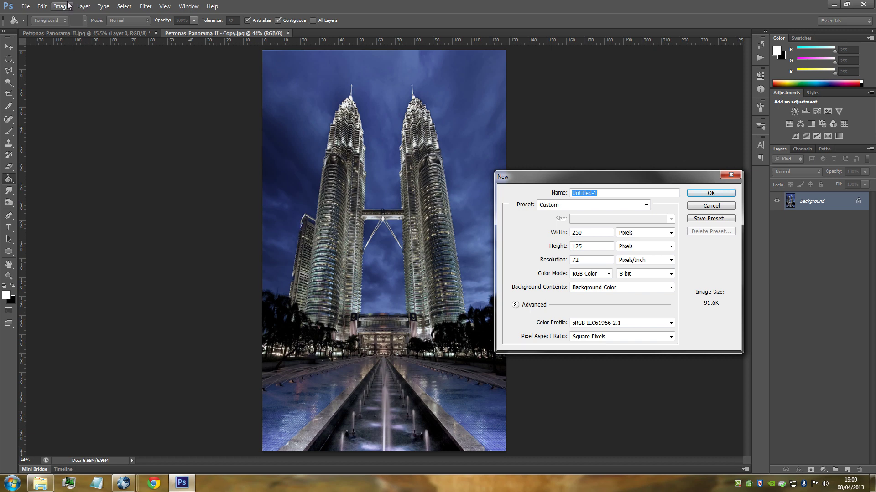
Create the 250 × 125 document, convert its Background to Layer 0, and paste the copied layer style
{"action": "left_click", "coordinate": [732, 196]}
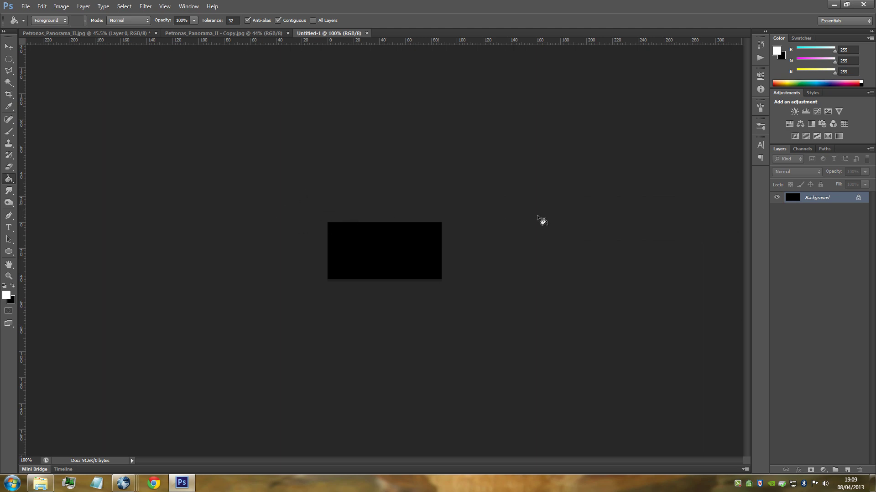
{"action": "scroll", "coordinate": [443, 265], "scroll_direction": "up", "scroll_amount": 5}
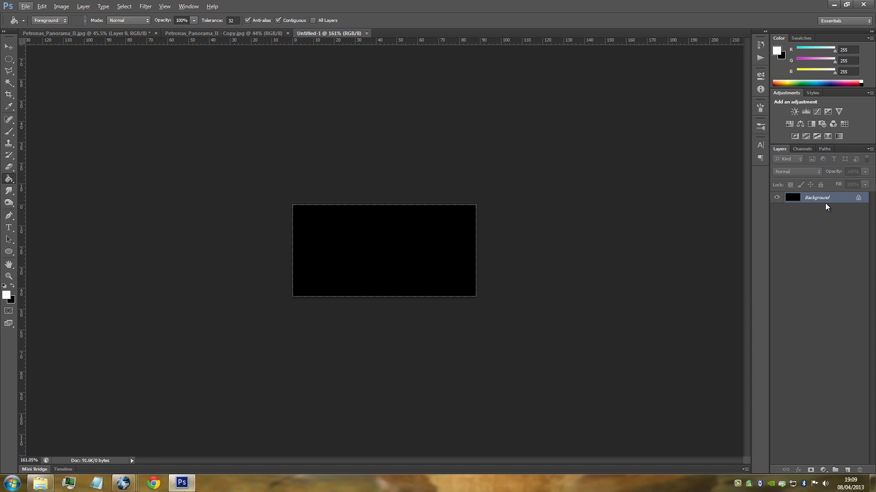
{"action": "double_click", "coordinate": [839, 201]}
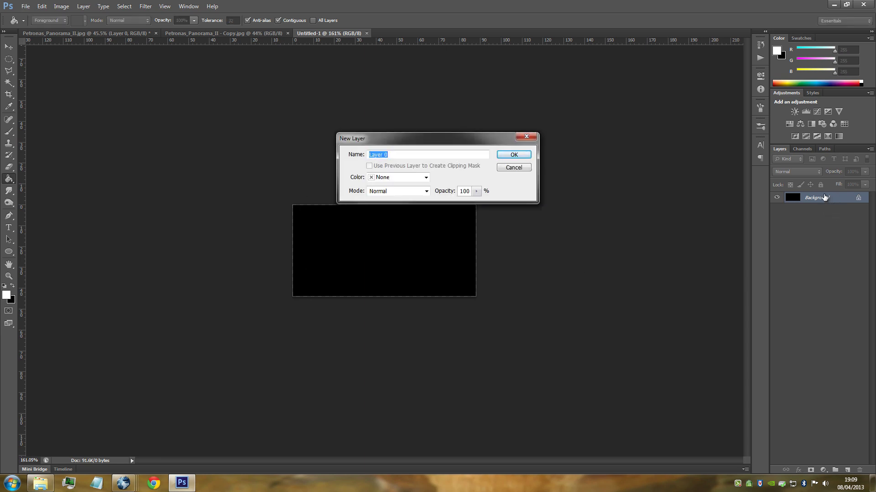
{"action": "left_click", "coordinate": [524, 155]}
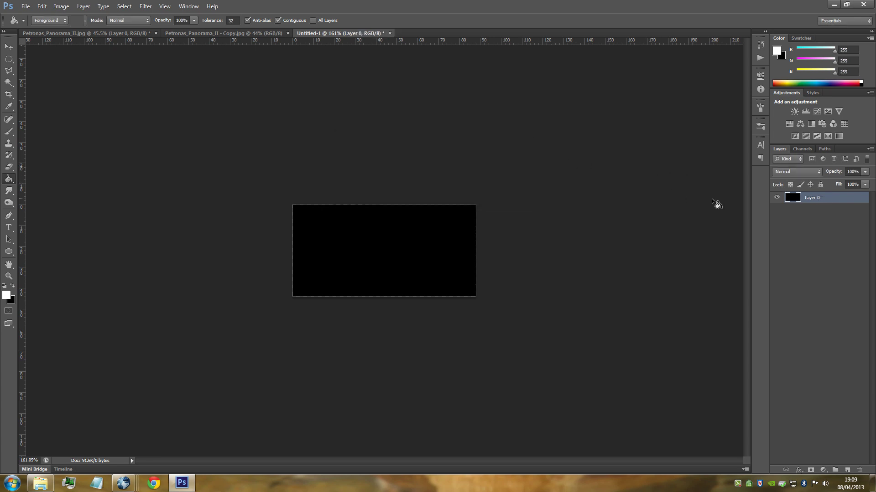
{"action": "right_click", "coordinate": [835, 201]}
{"action": "left_click", "coordinate": [758, 315]}
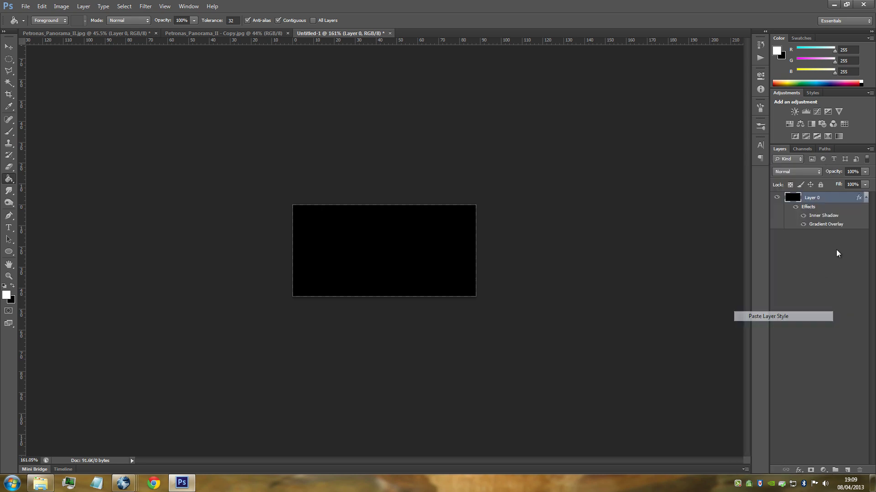
Open Layer 0's Layer Style, review the Inner Shadow contour presets, then show Gradient Overlay
{"action": "double_click", "coordinate": [843, 197]}
{"action": "left_click_drag", "start_coordinate": [477, 195], "coordinate": [543, 153]}
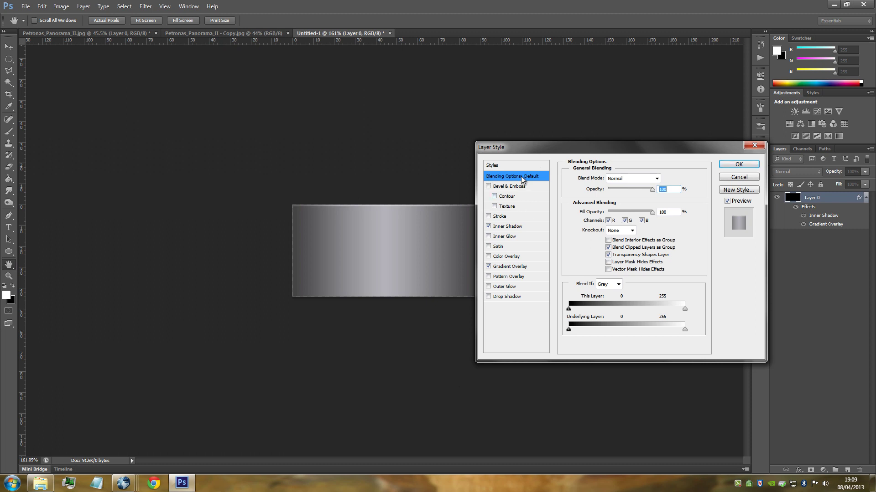
{"action": "left_click", "coordinate": [533, 230]}
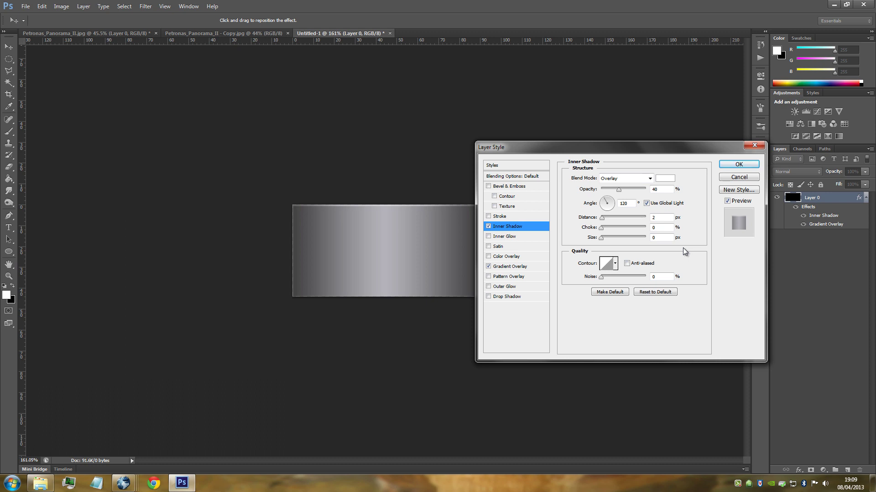
{"action": "left_click", "coordinate": [615, 264]}
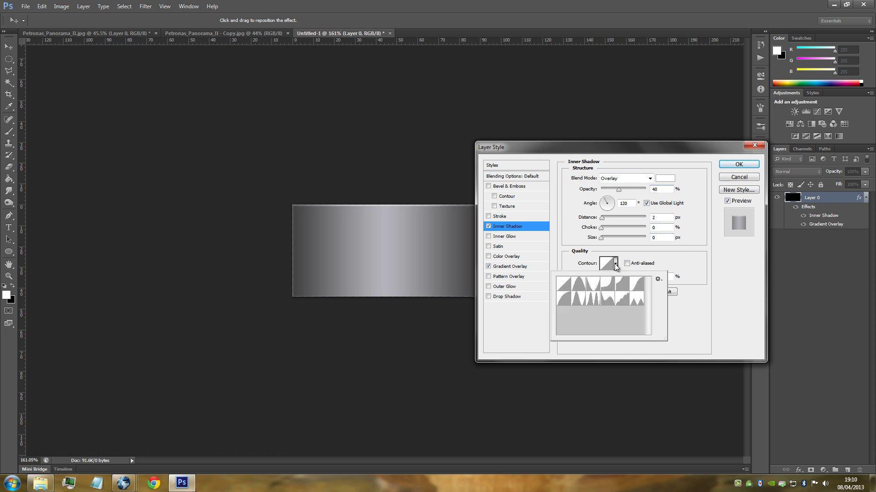
{"action": "left_click", "coordinate": [691, 263]}
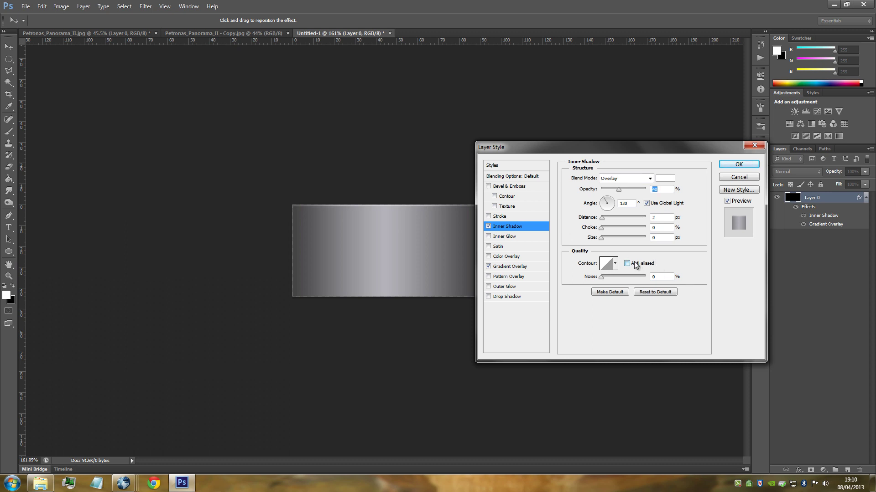
{"action": "left_click", "coordinate": [532, 269]}
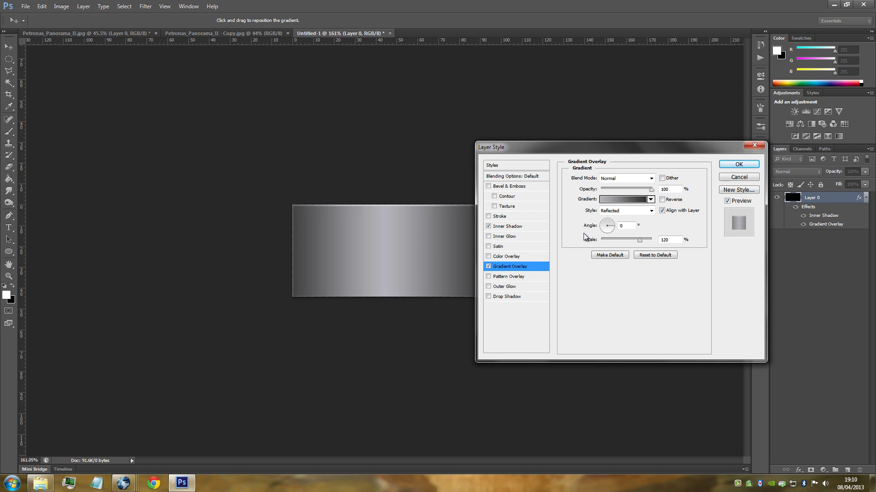
Set the Gradient Overlay stops to light grey b3b3b9 and dark grey 333232
{"action": "left_click", "coordinate": [625, 201]}
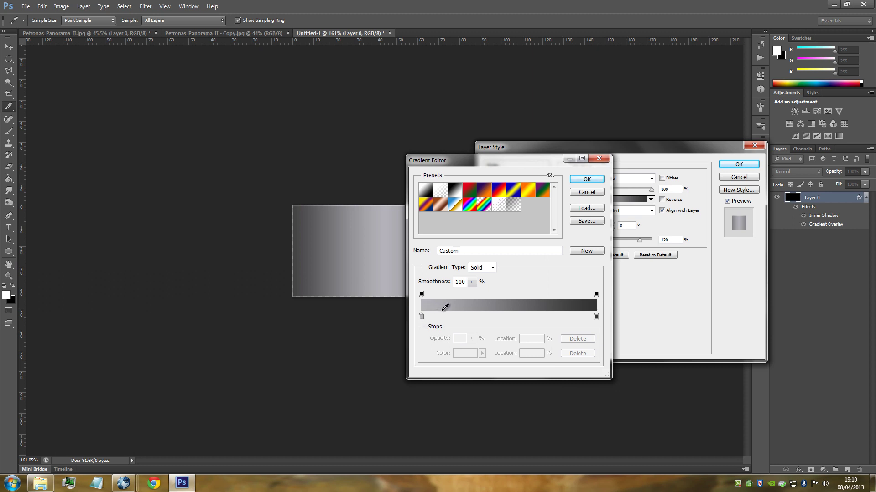
{"action": "double_click", "coordinate": [421, 315]}
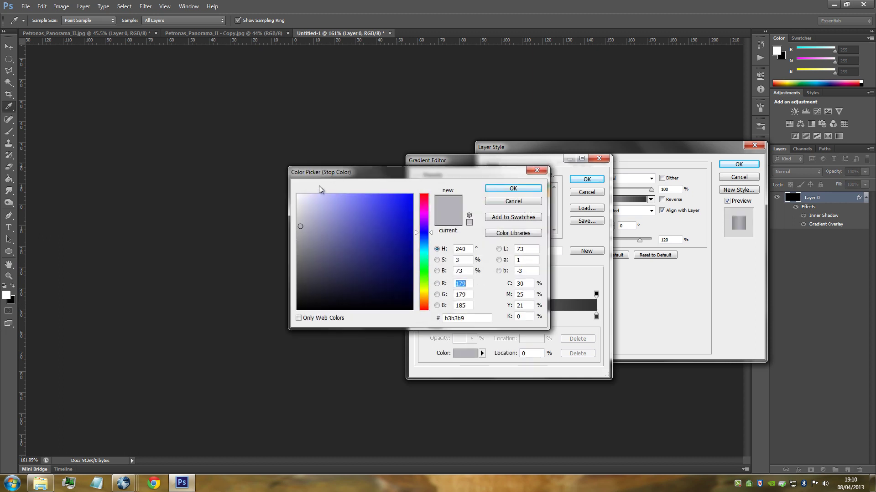
{"action": "left_click_drag", "start_coordinate": [330, 178], "coordinate": [347, 165]}
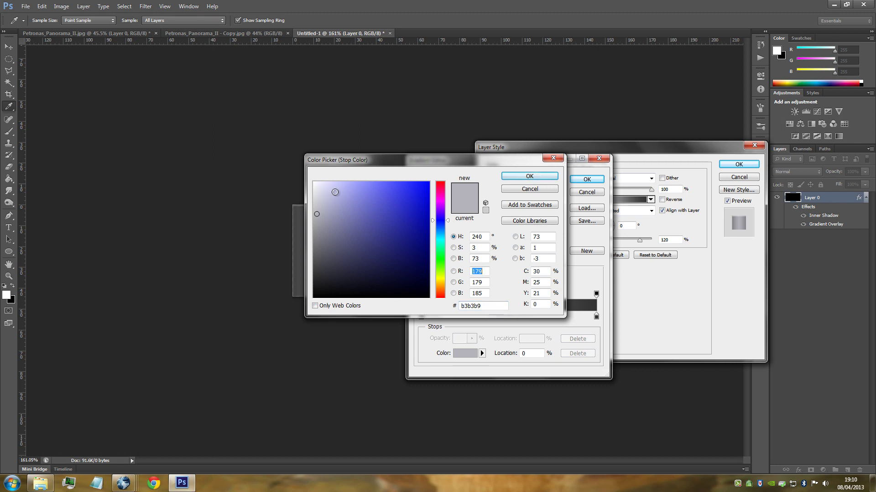
{"action": "left_click", "coordinate": [529, 176]}
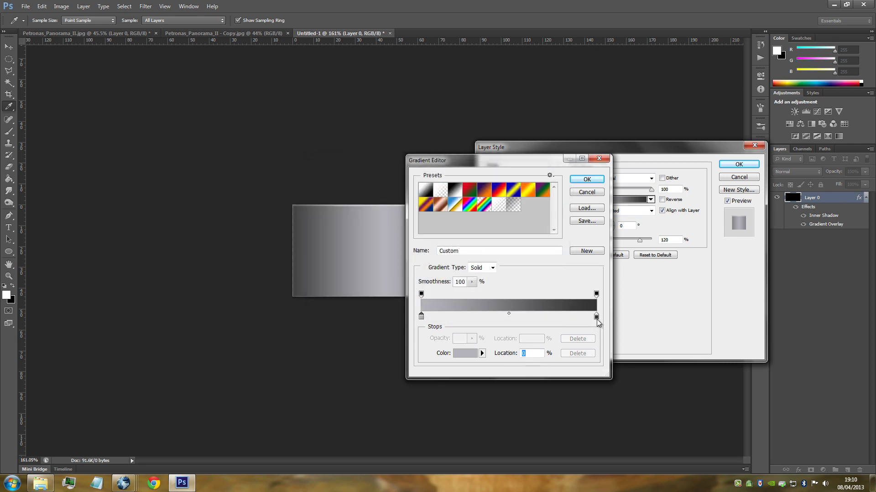
{"action": "double_click", "coordinate": [596, 317]}
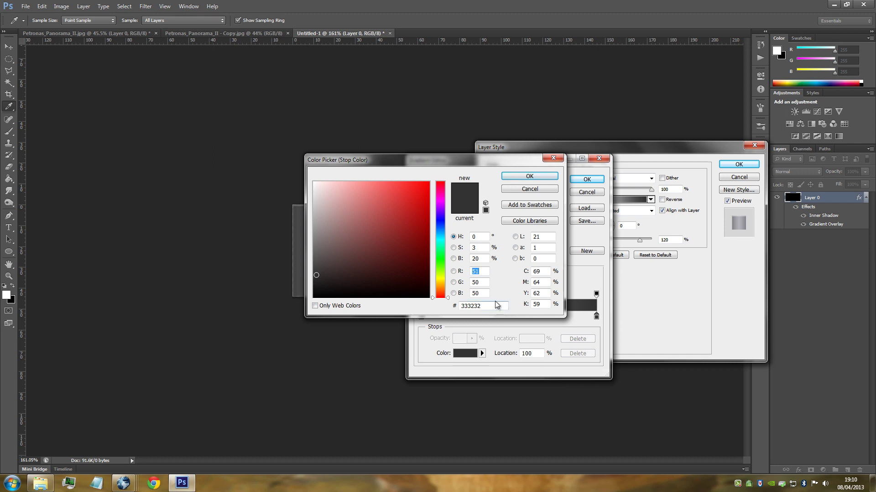
{"action": "left_click", "coordinate": [530, 176]}
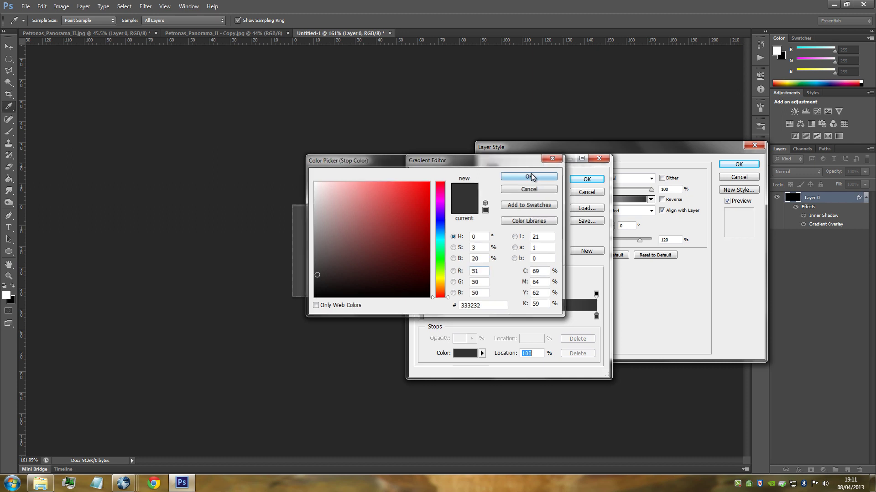
{"action": "left_click", "coordinate": [578, 180]}
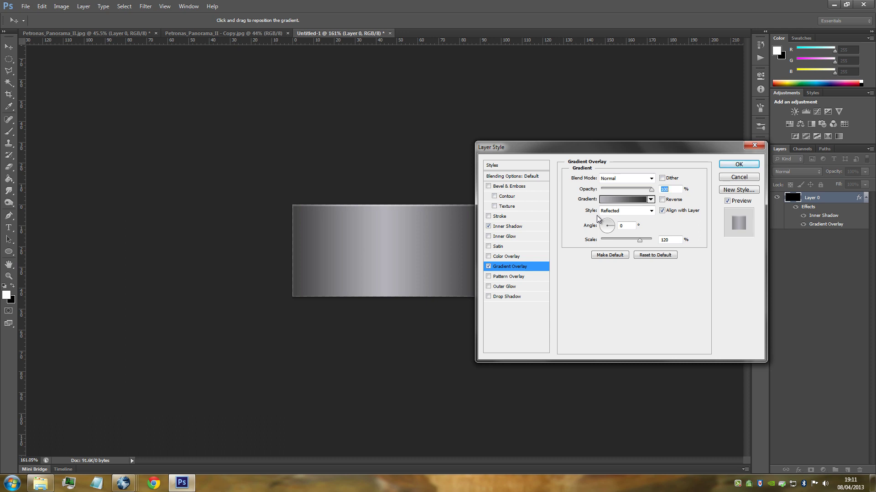
Apply the style, define the banner as pattern 'weave', and return to the towers photo copy
{"action": "left_click", "coordinate": [730, 165]}
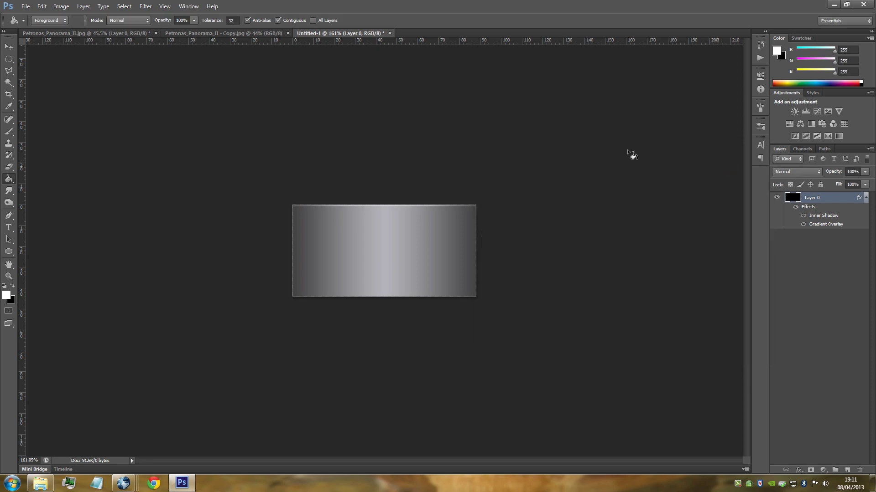
{"action": "left_click", "coordinate": [26, 7]}
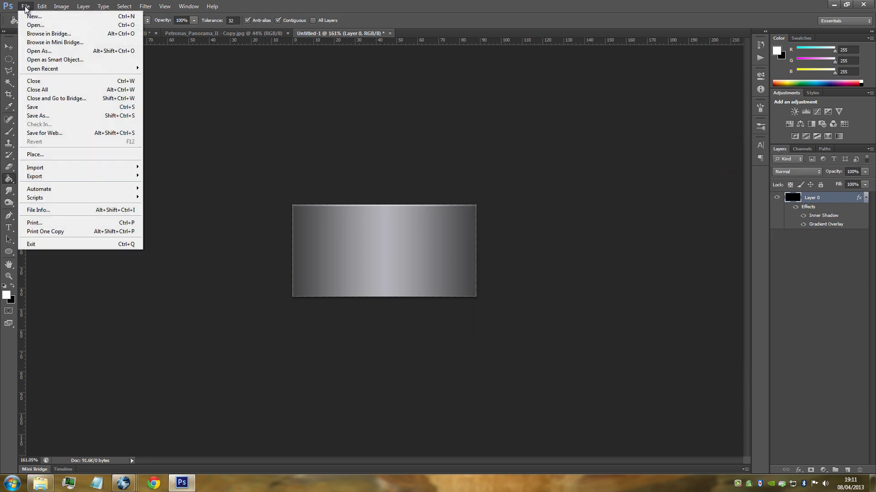
{"action": "left_click", "coordinate": [42, 7]}
{"action": "left_click", "coordinate": [42, 7]}
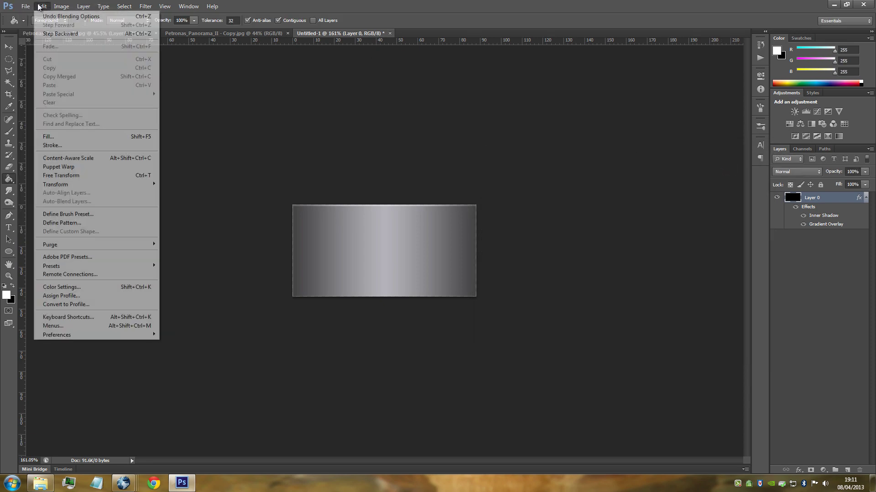
{"action": "left_click", "coordinate": [84, 223]}
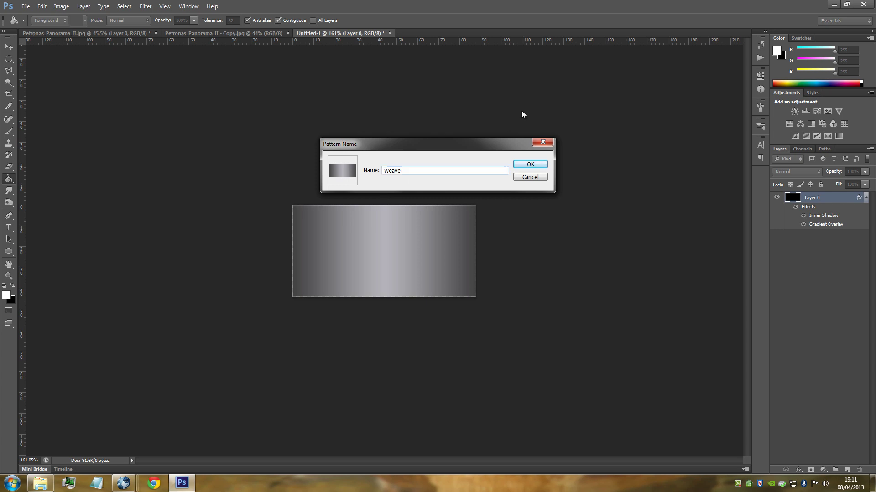
{"action": "left_click", "coordinate": [530, 178]}
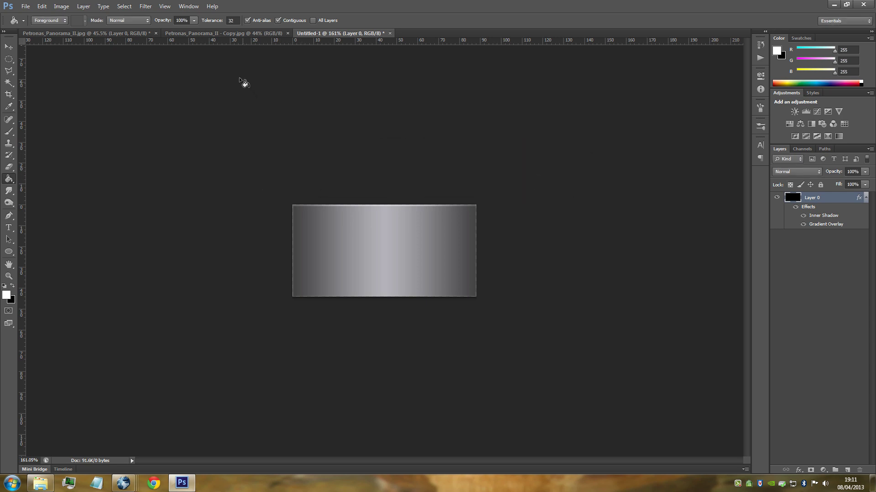
{"action": "left_click", "coordinate": [217, 31]}
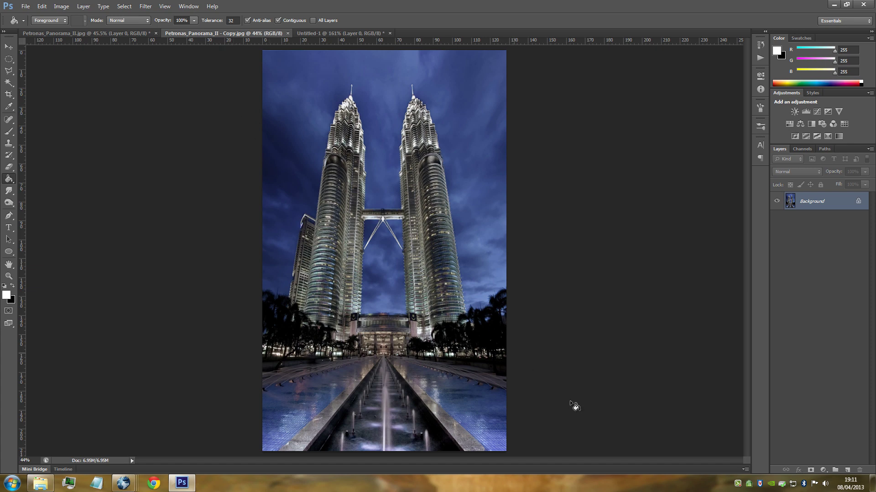
Add a new Layer 1 and fill it with the Scripted Patterns Cross Weave pattern
{"action": "left_click", "coordinate": [847, 470]}
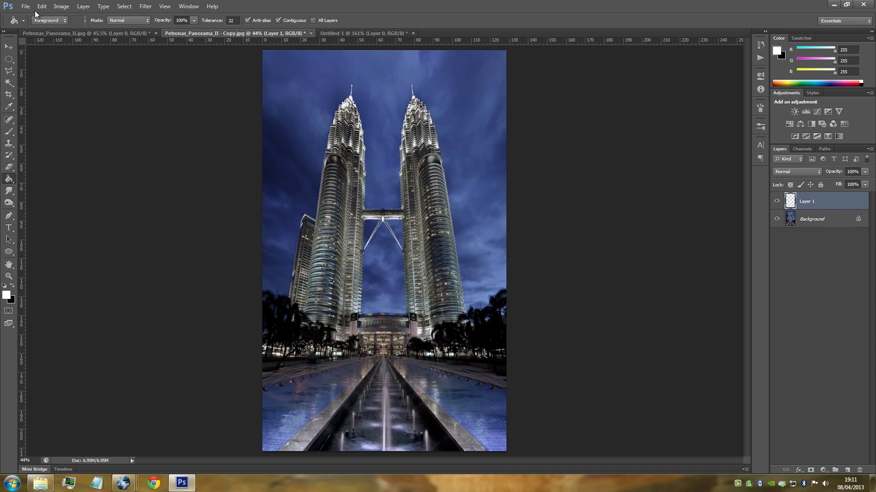
{"action": "left_click", "coordinate": [50, 8]}
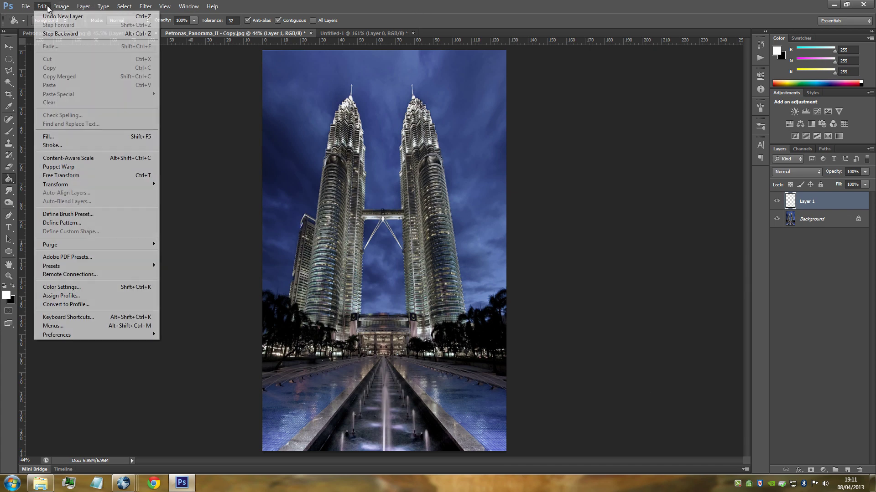
{"action": "left_click", "coordinate": [61, 135]}
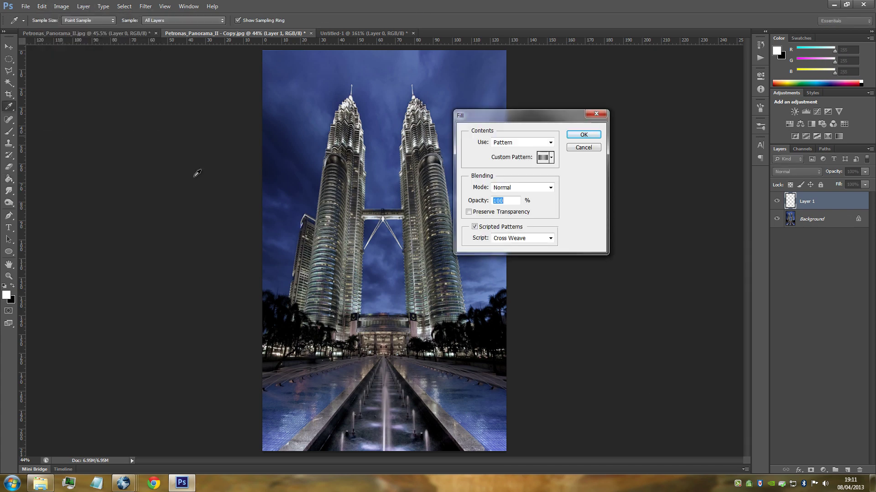
{"action": "left_click", "coordinate": [528, 143]}
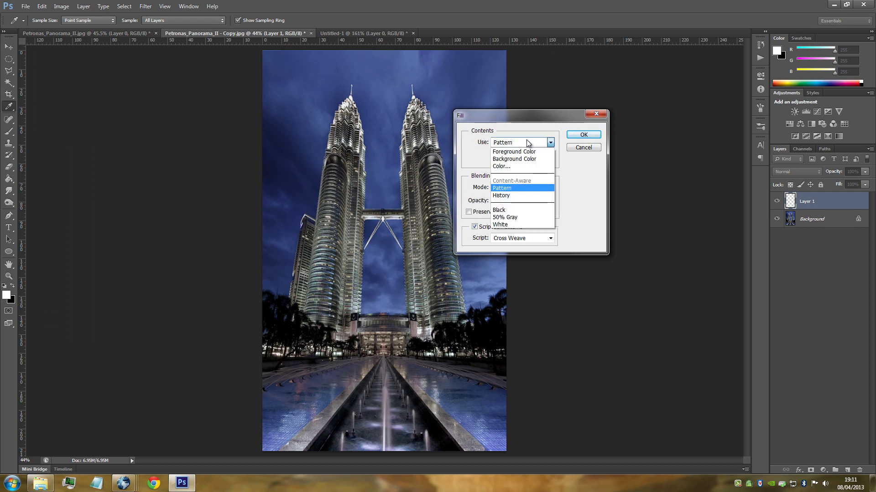
{"action": "left_click", "coordinate": [529, 144]}
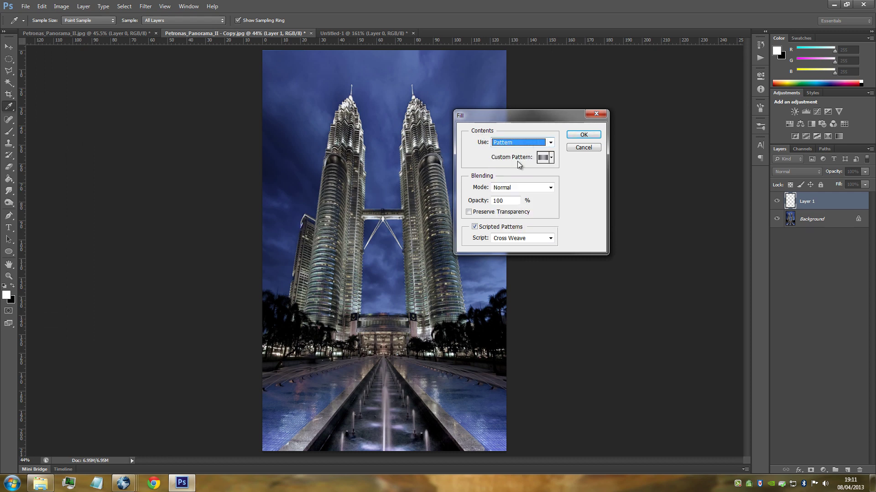
{"action": "left_click", "coordinate": [551, 158]}
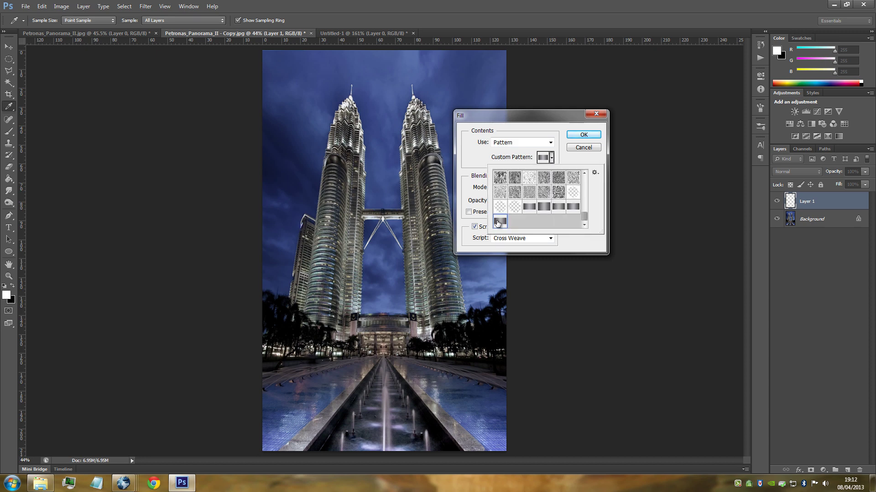
{"action": "left_click", "coordinate": [551, 158]}
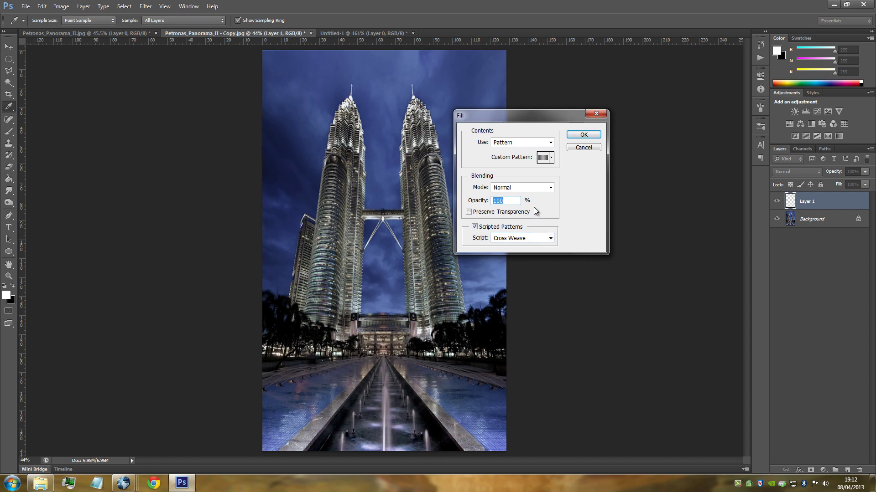
{"action": "left_click", "coordinate": [576, 136]}
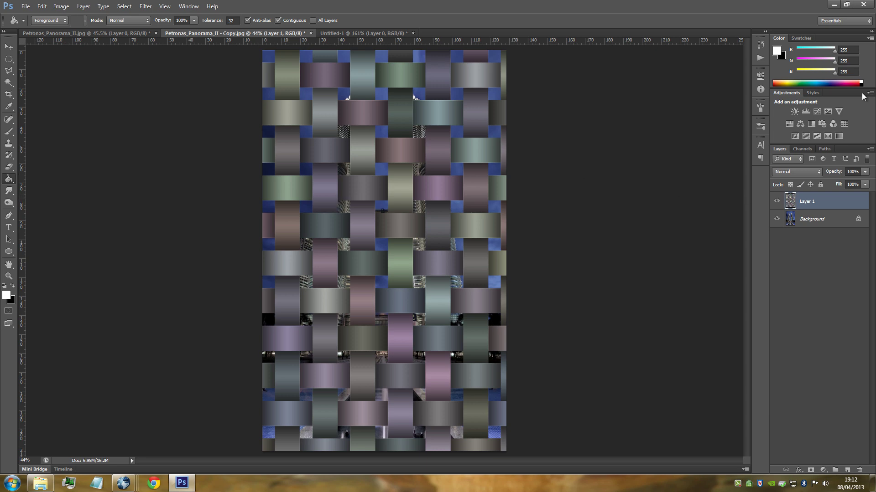
Set Layer 1's blend mode to Multiply and bring up its Layer Style settings
{"action": "left_click", "coordinate": [786, 175]}
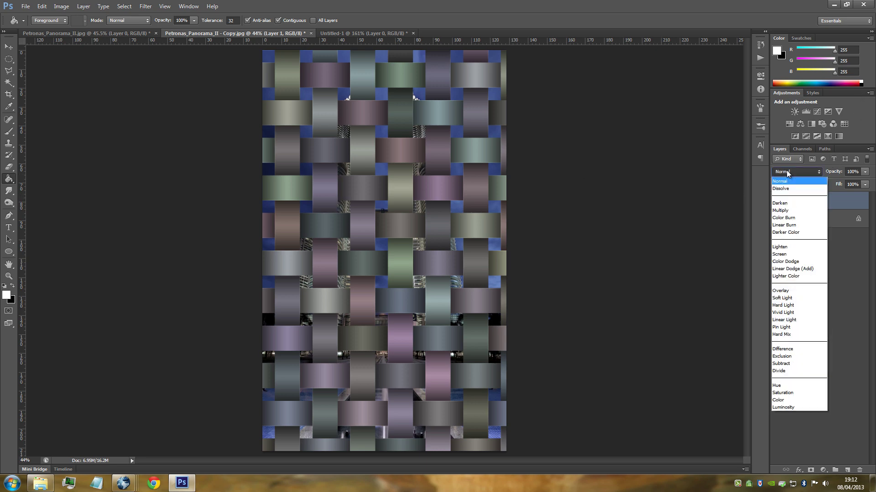
{"action": "left_click", "coordinate": [793, 213]}
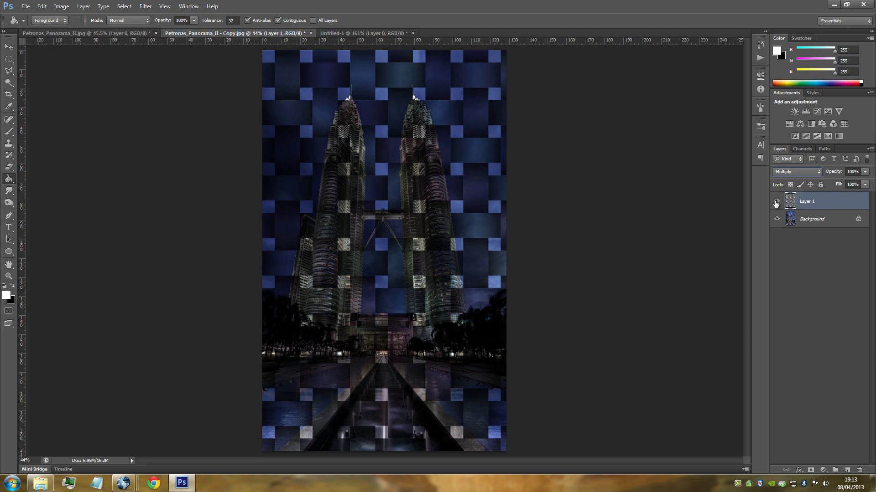
{"action": "double_click", "coordinate": [841, 202]}
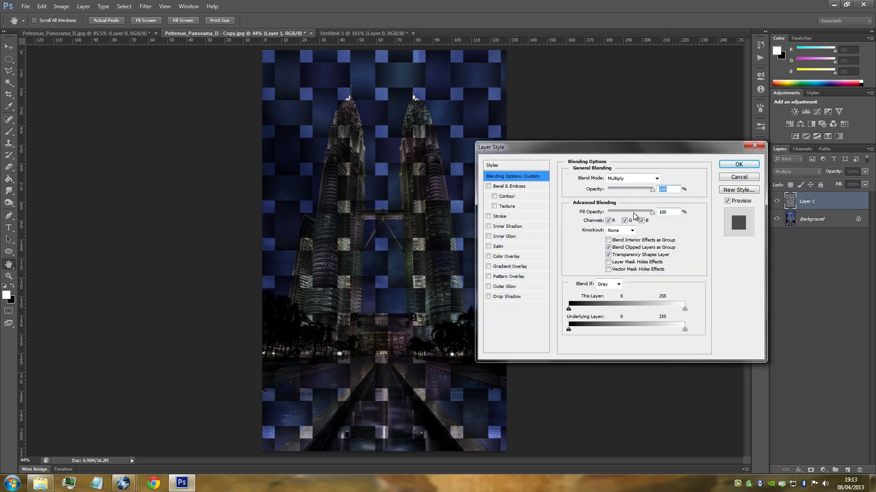
Give Layer 1 a 250 px white Stroke effect
{"action": "left_click", "coordinate": [509, 217]}
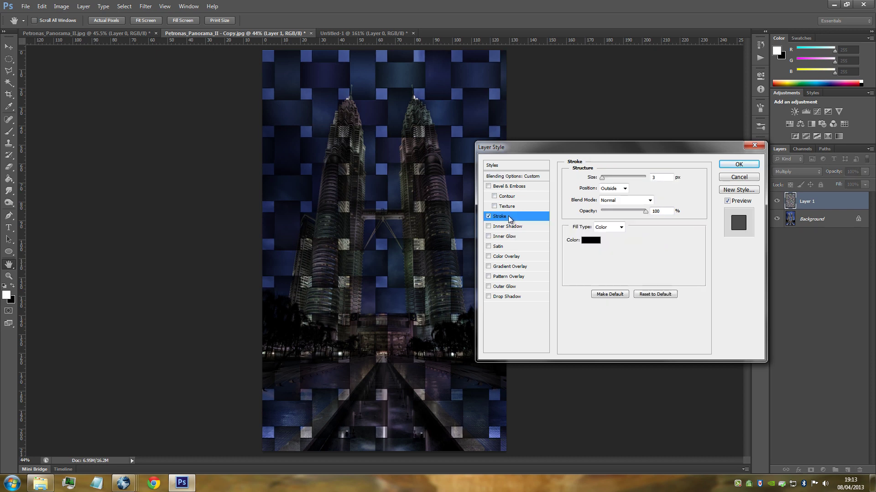
{"action": "left_click_drag", "start_coordinate": [602, 178], "coordinate": [671, 182]}
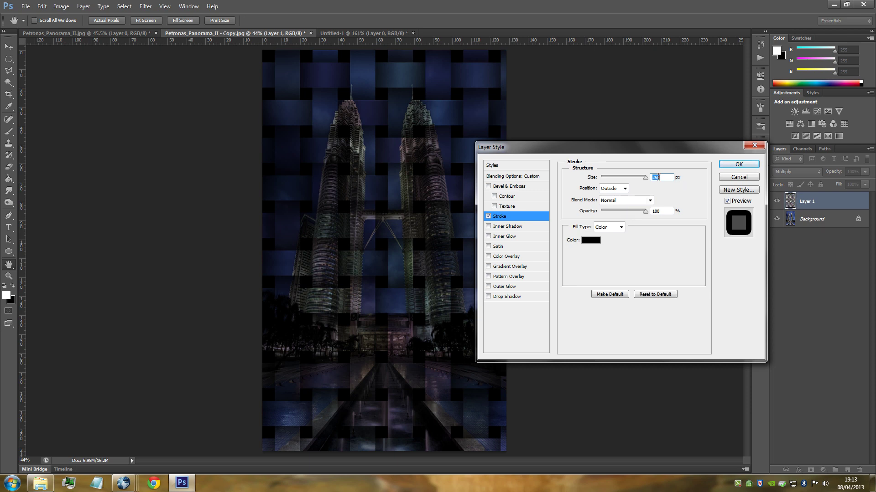
{"action": "left_click", "coordinate": [590, 239]}
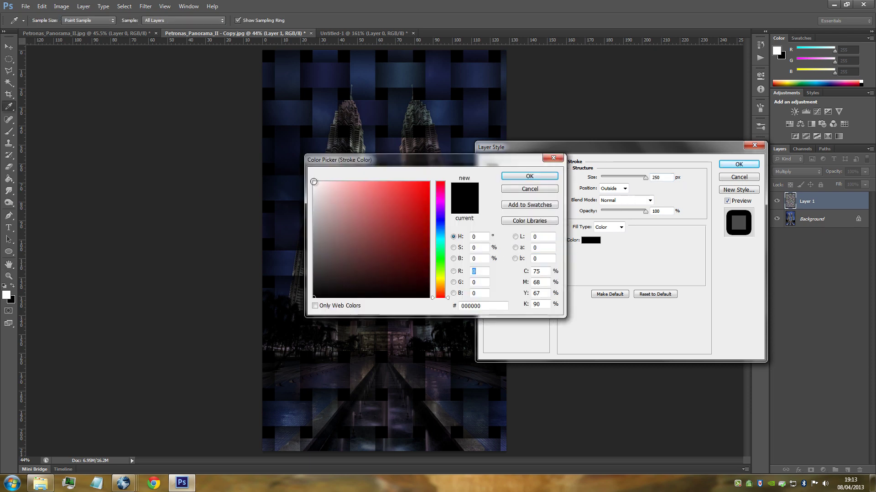
{"action": "left_click", "coordinate": [313, 182]}
{"action": "left_click", "coordinate": [547, 177]}
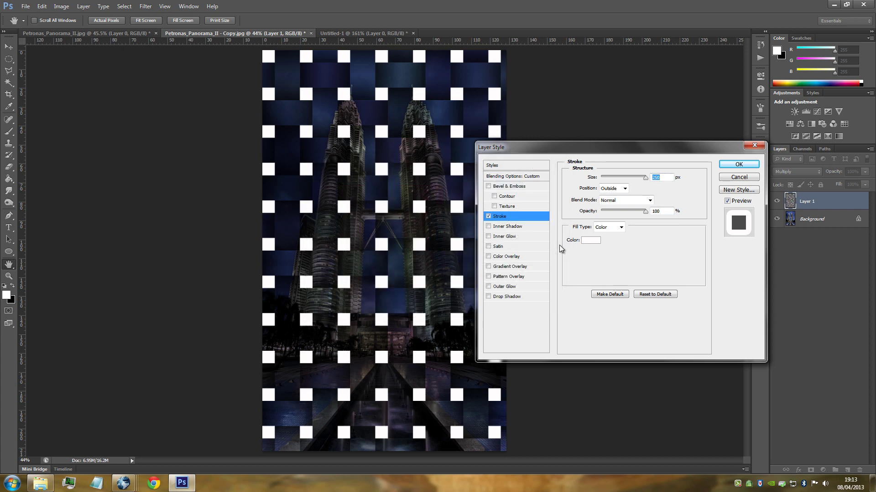
{"action": "left_click", "coordinate": [738, 164]}
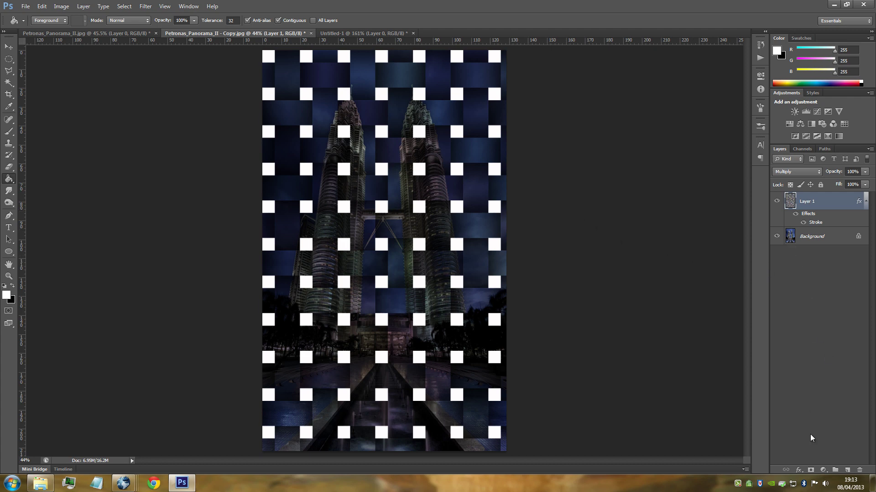
Add a Levels layer clipped to Layer 1 with white input 118, then reselect Layer 1
{"action": "left_click", "coordinate": [823, 471]}
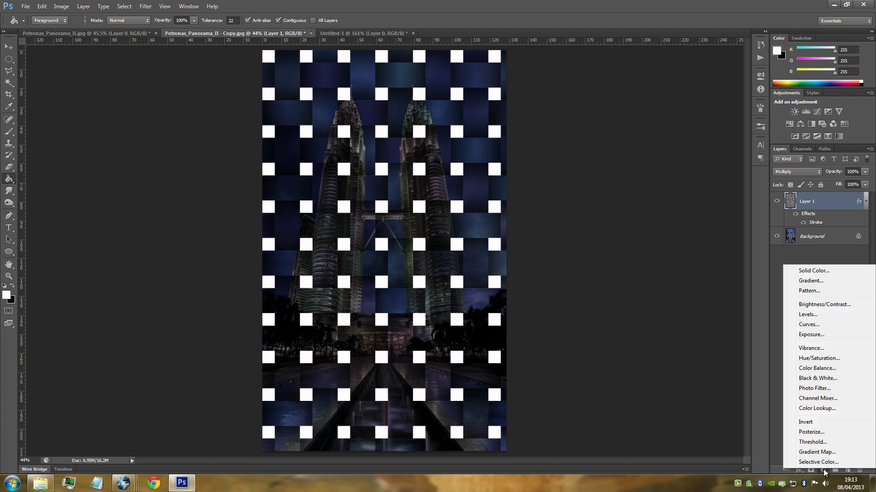
{"action": "left_click", "coordinate": [820, 314]}
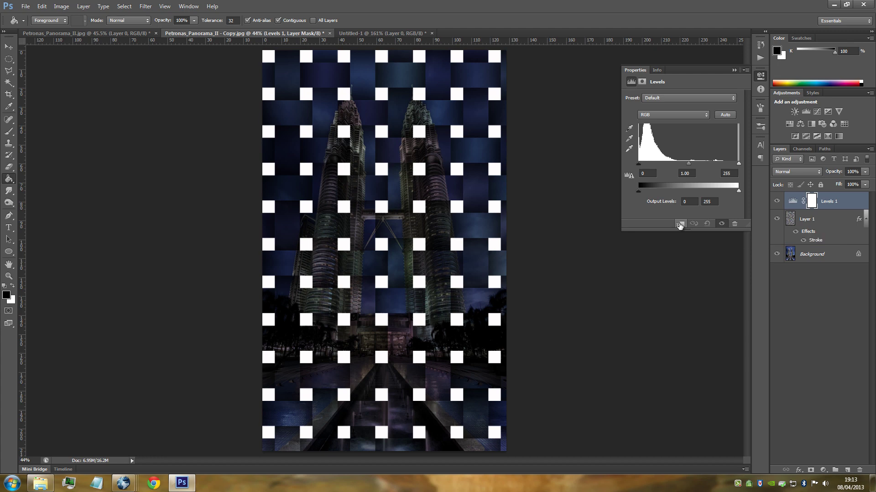
{"action": "left_click", "coordinate": [679, 224]}
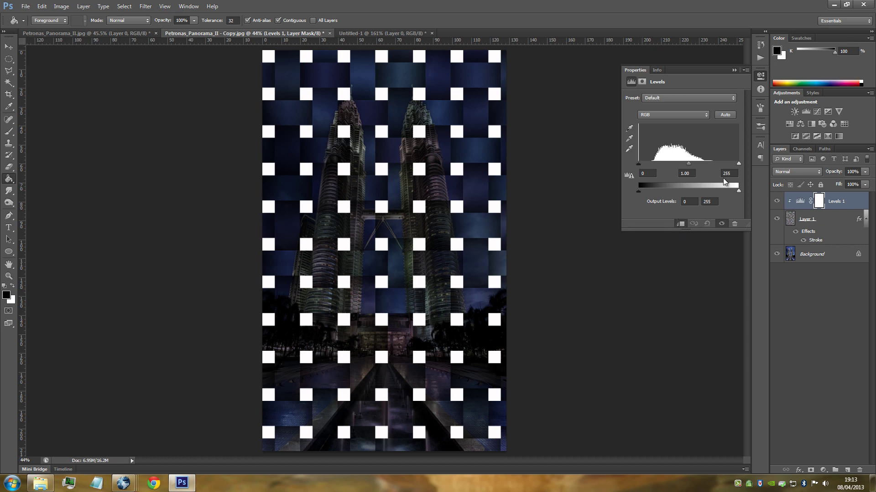
{"action": "left_click_drag", "start_coordinate": [738, 163], "coordinate": [689, 168]}
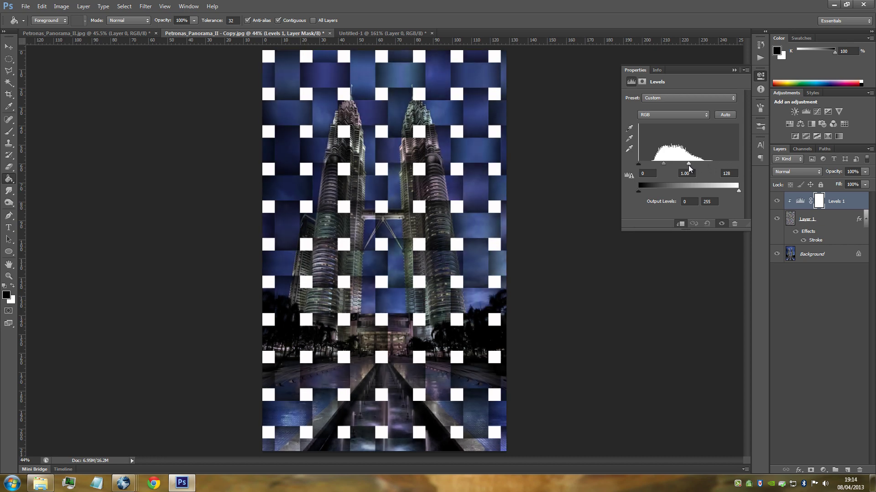
{"action": "left_click_drag", "start_coordinate": [688, 166], "coordinate": [684, 165]}
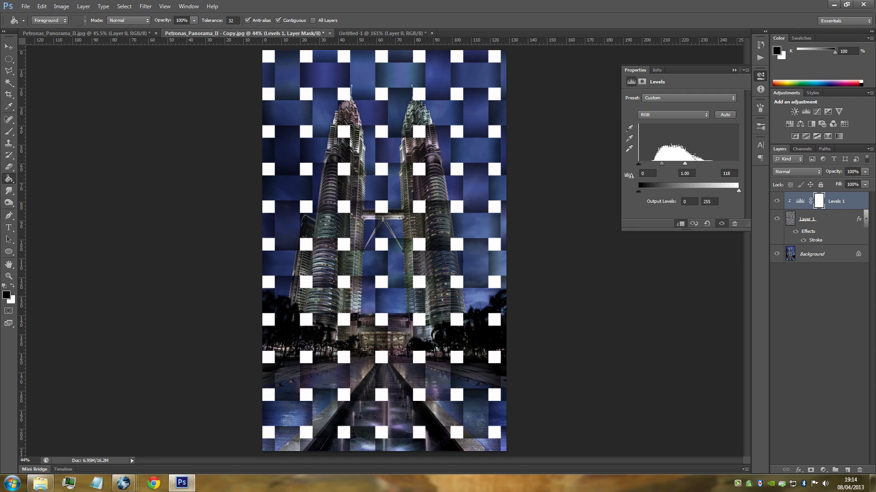
{"action": "left_click", "coordinate": [733, 70]}
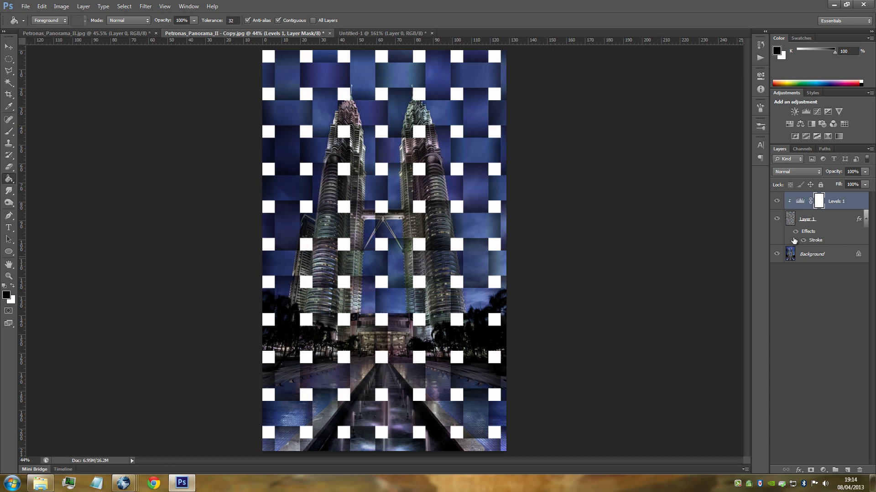
{"action": "left_click", "coordinate": [840, 219]}
{"action": "key", "text": "x"}
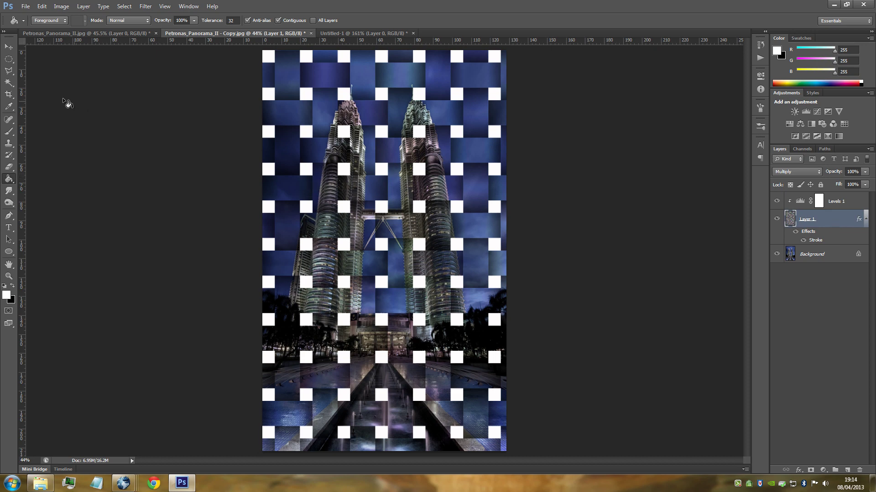
With the Magic Wand, select the white squares in the bottom two rows
{"action": "left_click", "coordinate": [9, 83]}
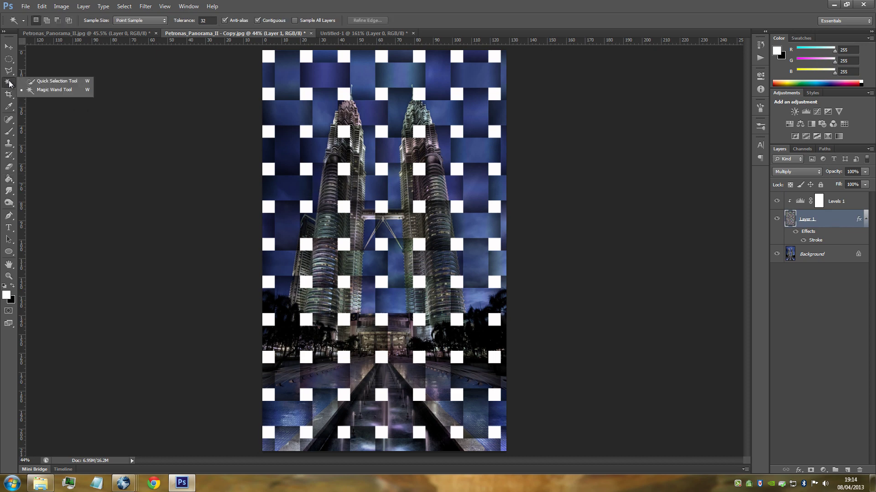
{"action": "left_click", "coordinate": [58, 90]}
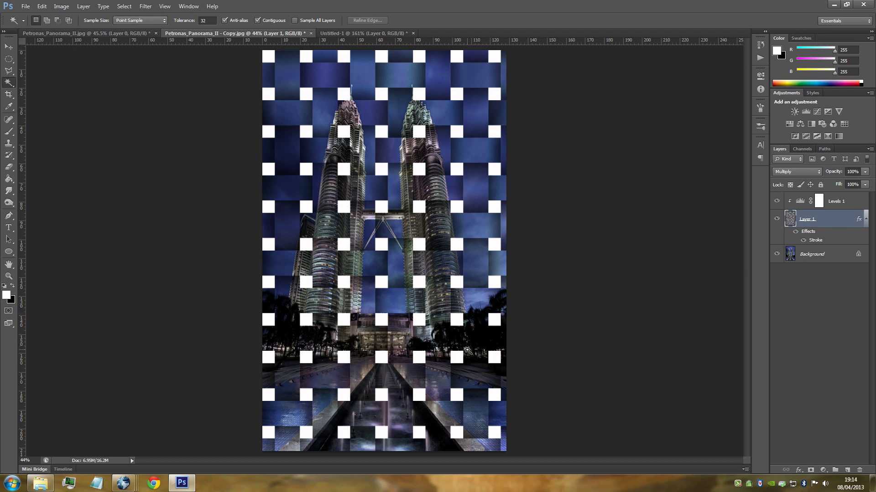
{"action": "left_click", "coordinate": [494, 434], "text": "shift"}
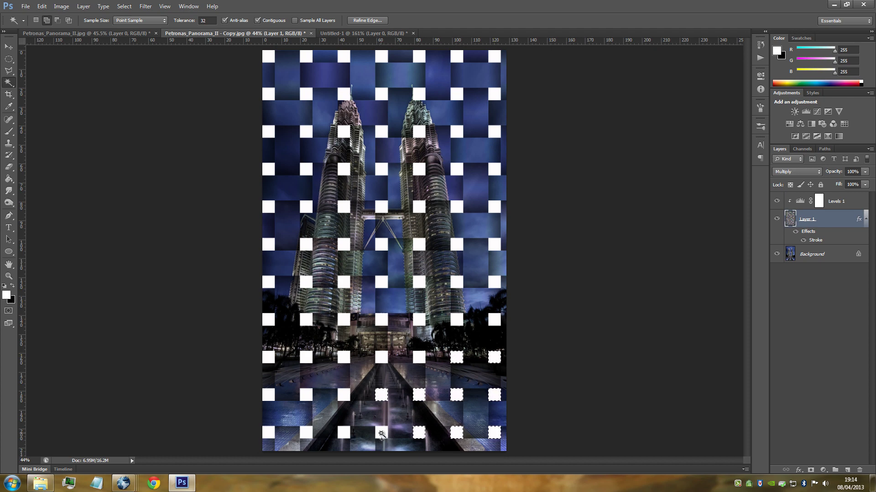
{"action": "left_click", "coordinate": [343, 433], "text": "shift"}
{"action": "left_click", "coordinate": [344, 395], "text": "shift"}
{"action": "left_click", "coordinate": [308, 398], "text": "shift"}
{"action": "left_click", "coordinate": [306, 434], "text": "shift"}
{"action": "left_click", "coordinate": [269, 434], "text": "shift"}
{"action": "left_click", "coordinate": [270, 397], "text": "shift"}
Add the third row's white squares and the right-hand squares of the row above
{"action": "left_click", "coordinate": [273, 360], "text": "shift"}
{"action": "left_click", "coordinate": [306, 358], "text": "shift"}
{"action": "left_click", "coordinate": [343, 358], "text": "shift"}
{"action": "left_click", "coordinate": [381, 358], "text": "shift"}
{"action": "left_click", "coordinate": [418, 358], "text": "shift"}
{"action": "left_click", "coordinate": [418, 323], "text": "shift"}
{"action": "left_click", "coordinate": [459, 322], "text": "shift"}
{"action": "left_click", "coordinate": [493, 322], "text": "shift"}
Add the fifth row's white squares and the remaining fourth-row squares
{"action": "left_click", "coordinate": [495, 284], "text": "shift"}
{"action": "left_click", "coordinate": [460, 284], "text": "shift"}
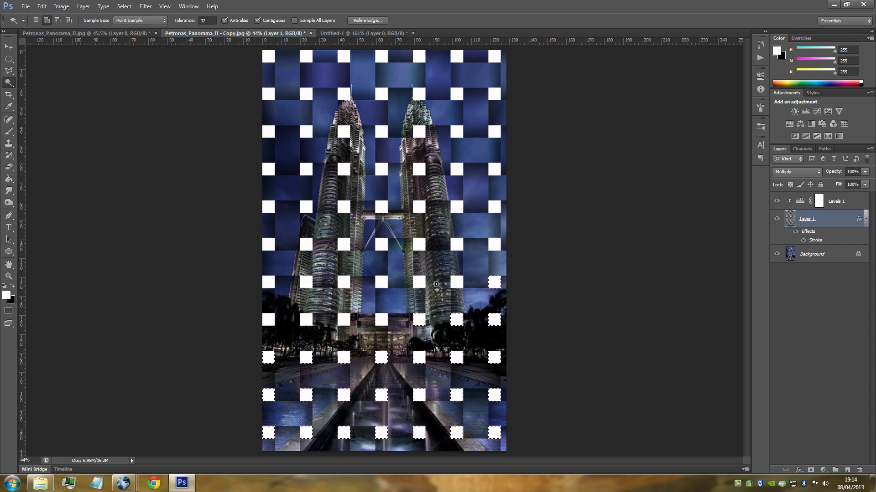
{"action": "left_click", "coordinate": [379, 286], "text": "shift"}
{"action": "left_click", "coordinate": [345, 286], "text": "shift"}
{"action": "left_click", "coordinate": [306, 285], "text": "shift"}
{"action": "left_click", "coordinate": [269, 284], "text": "shift"}
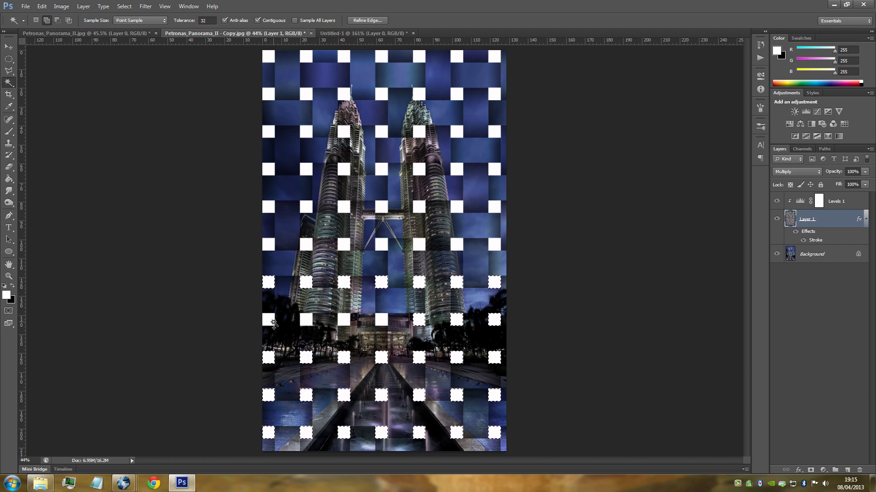
{"action": "left_click", "coordinate": [306, 321], "text": "shift"}
{"action": "left_click", "coordinate": [344, 321], "text": "shift"}
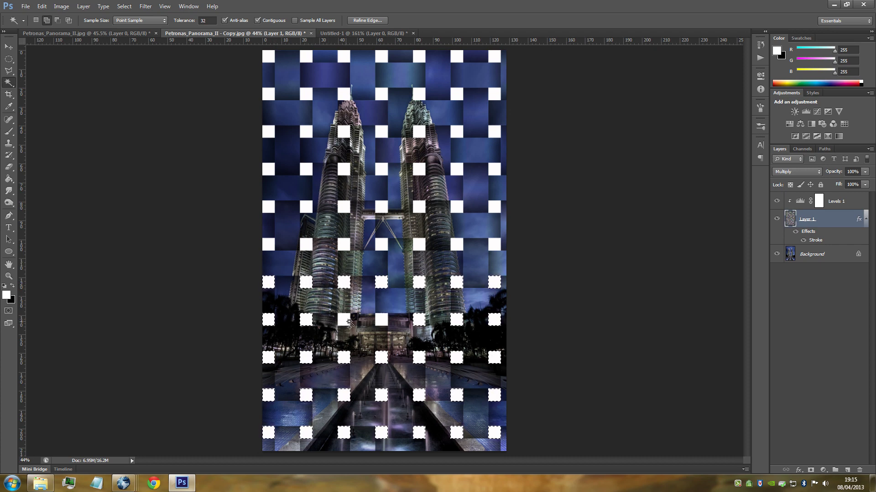
{"action": "left_click", "coordinate": [376, 322], "text": "shift"}
Add the topmost row of white squares in the lower half to the selection
{"action": "left_click", "coordinate": [419, 246], "text": "shift"}
{"action": "left_click", "coordinate": [457, 247], "text": "shift"}
{"action": "left_click", "coordinate": [493, 246], "text": "shift"}
{"action": "left_click", "coordinate": [306, 245], "text": "shift"}
{"action": "left_click", "coordinate": [268, 246], "text": "shift"}
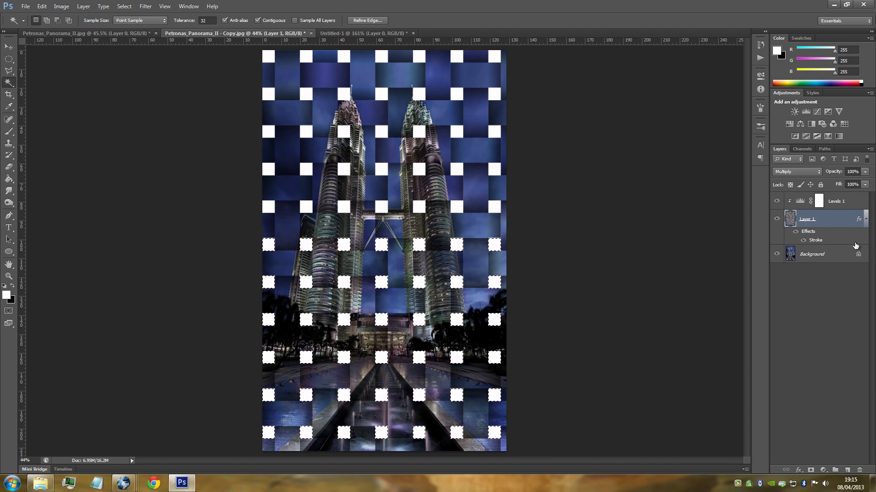
Turn off Layer 1's Stroke effect, then make the Background layer active
{"action": "double_click", "coordinate": [837, 221]}
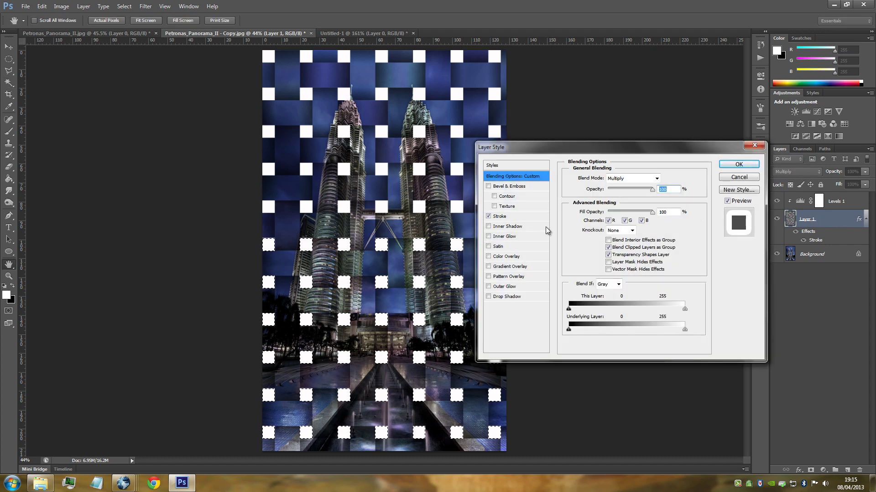
{"action": "left_click", "coordinate": [488, 216]}
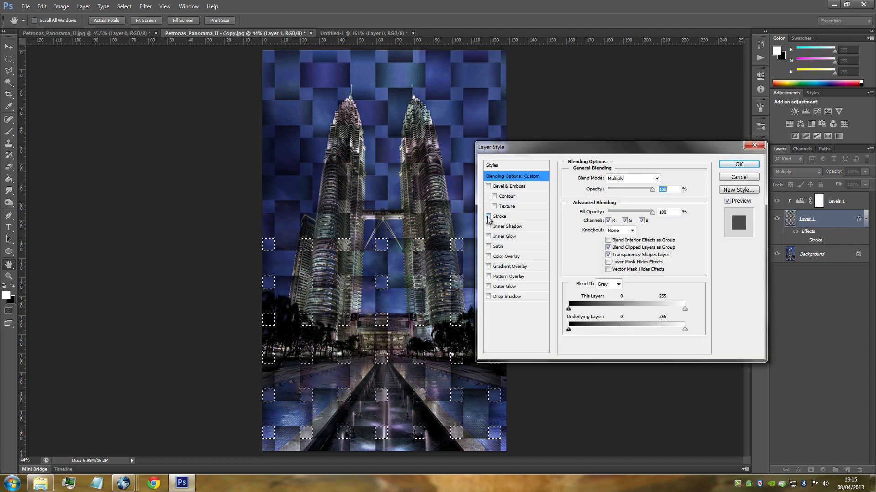
{"action": "left_click_drag", "start_coordinate": [589, 148], "coordinate": [561, 180]}
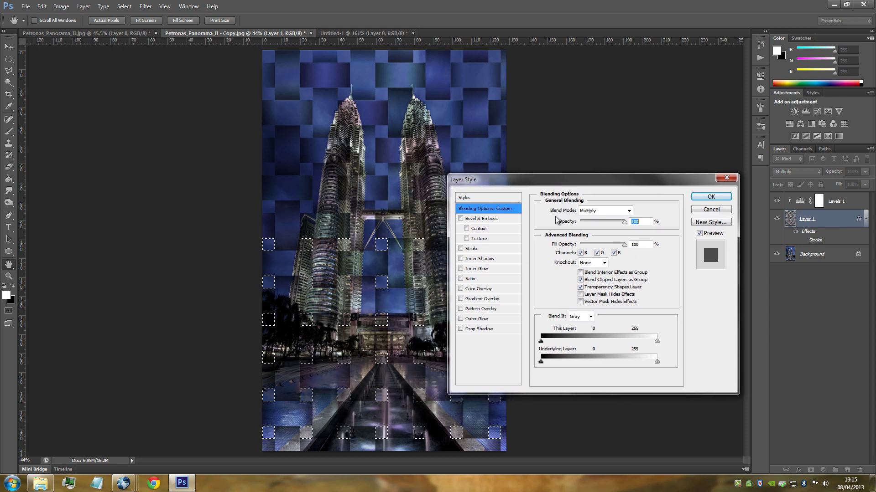
{"action": "left_click", "coordinate": [712, 197]}
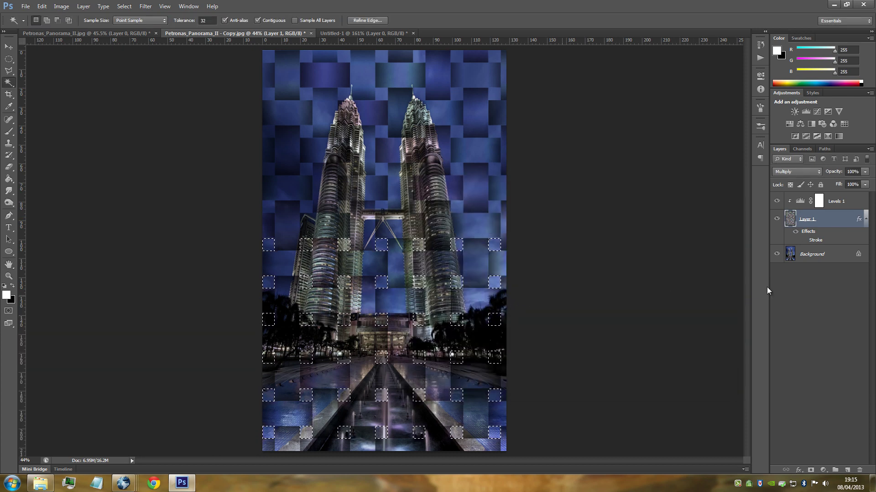
{"action": "left_click", "coordinate": [841, 253]}
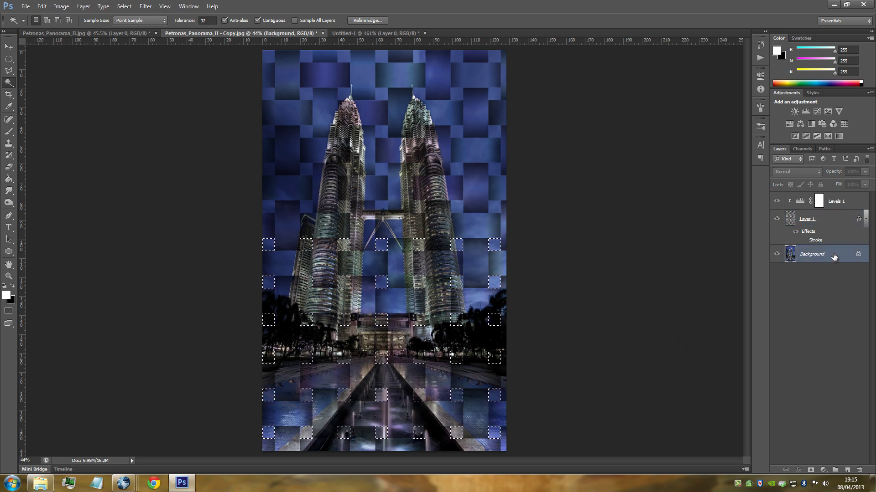
Convert Background to Layer 0 and delete the selected squares from it
{"action": "double_click", "coordinate": [830, 259]}
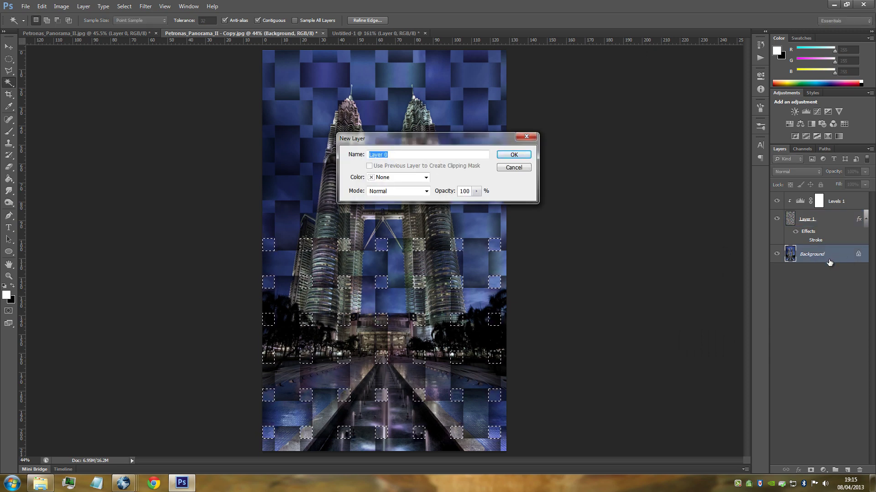
{"action": "key", "text": "Return"}
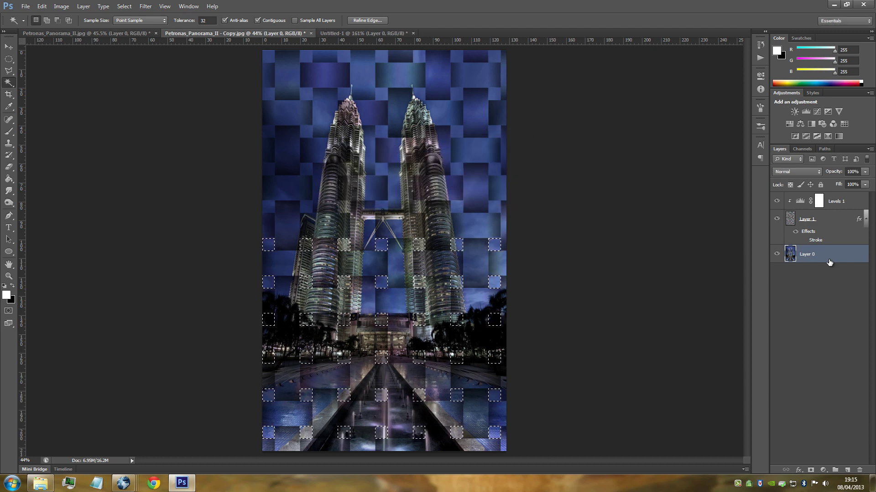
{"action": "key", "text": "Delete"}
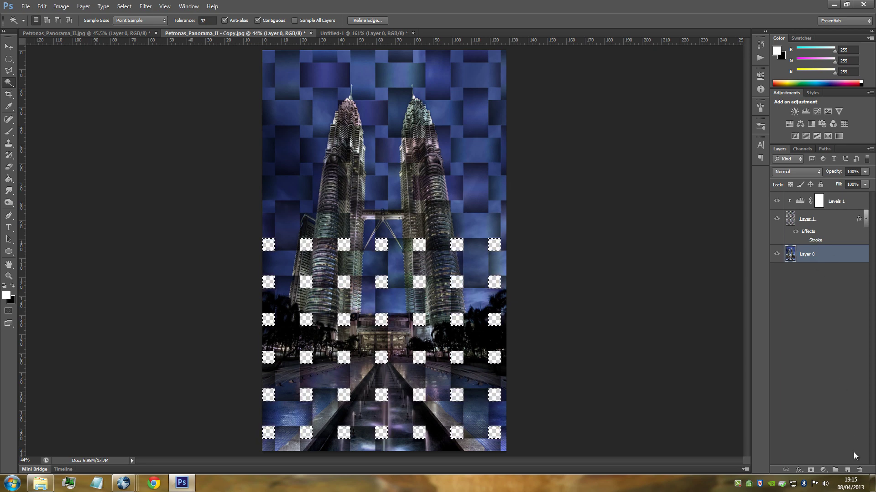
Add Layer 2 beneath Layer 0, fill the square selection with white, then deselect
{"action": "left_click", "coordinate": [847, 470]}
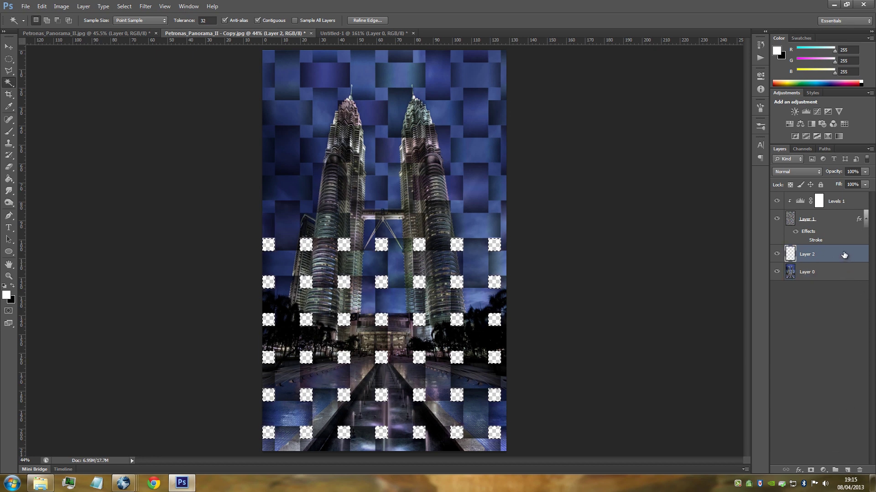
{"action": "left_click_drag", "start_coordinate": [844, 255], "coordinate": [839, 283]}
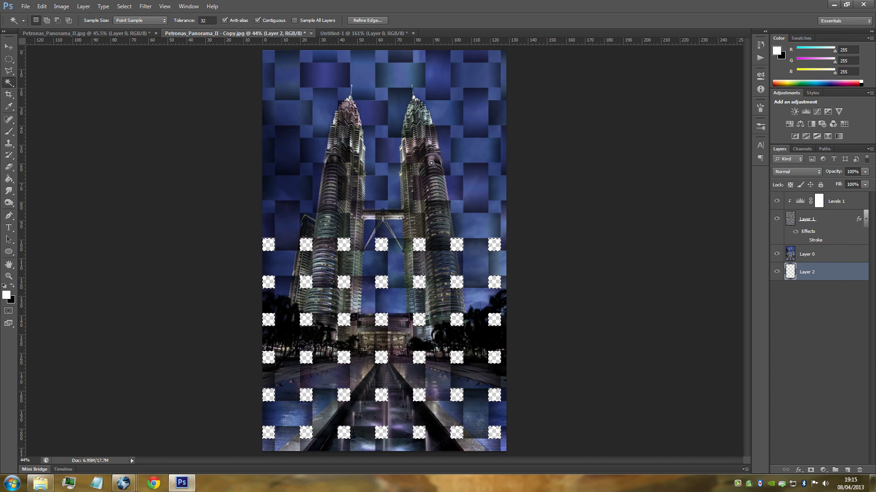
{"action": "left_click", "coordinate": [6, 181]}
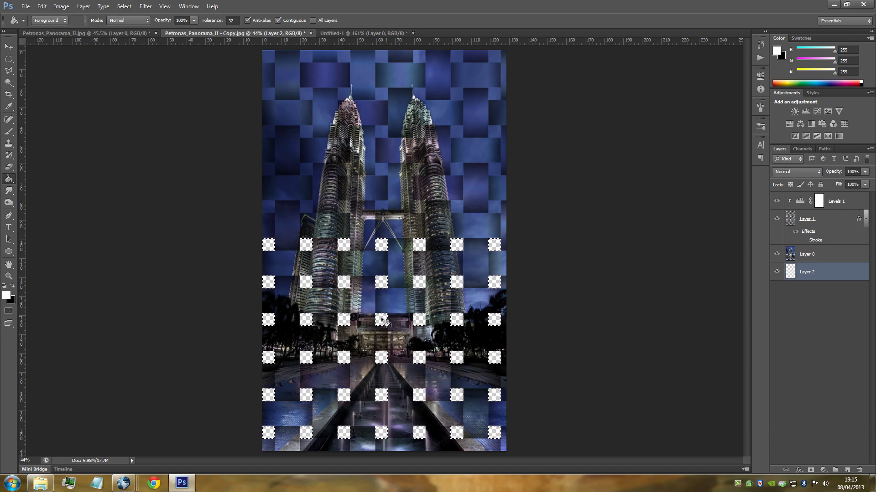
{"action": "left_click", "coordinate": [329, 379]}
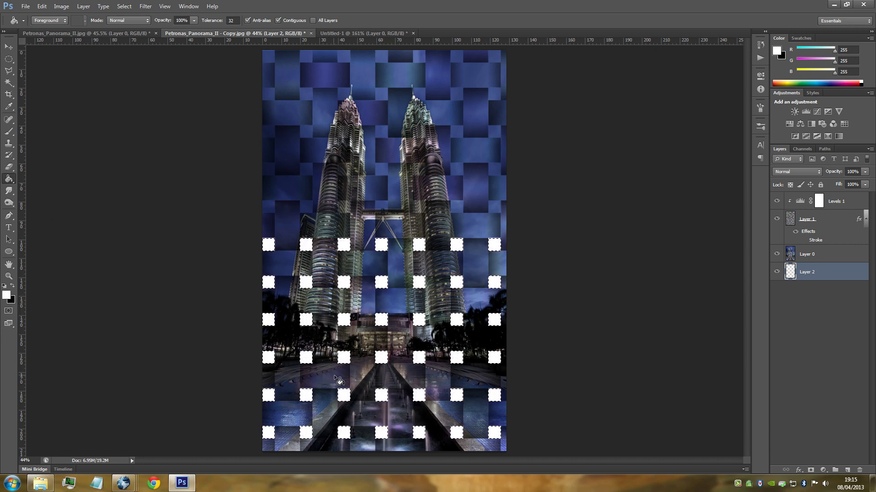
{"action": "key", "text": "ctrl+d"}
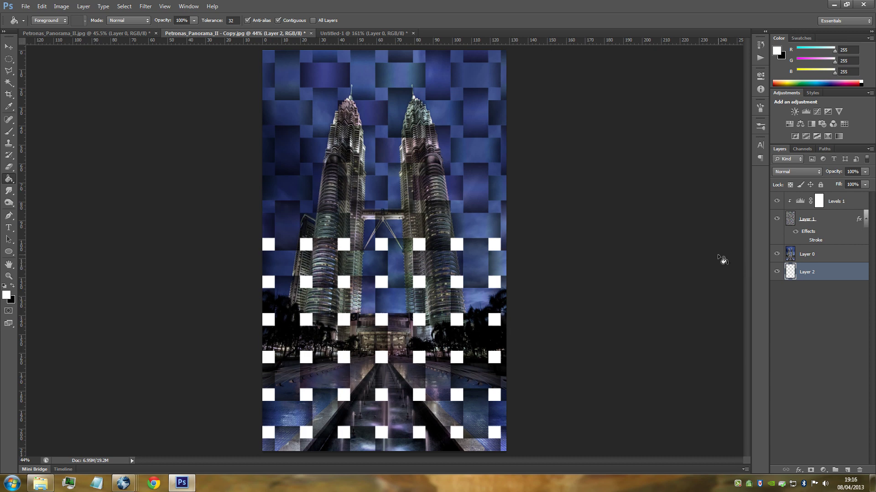
Give Layer 1 a Drop Shadow with 42° angle and 14 px distance
{"action": "double_click", "coordinate": [839, 214]}
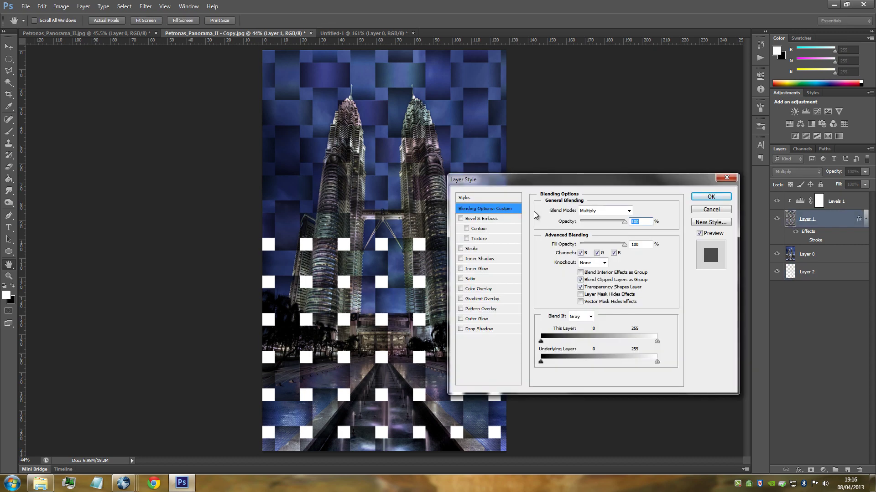
{"action": "left_click", "coordinate": [473, 329]}
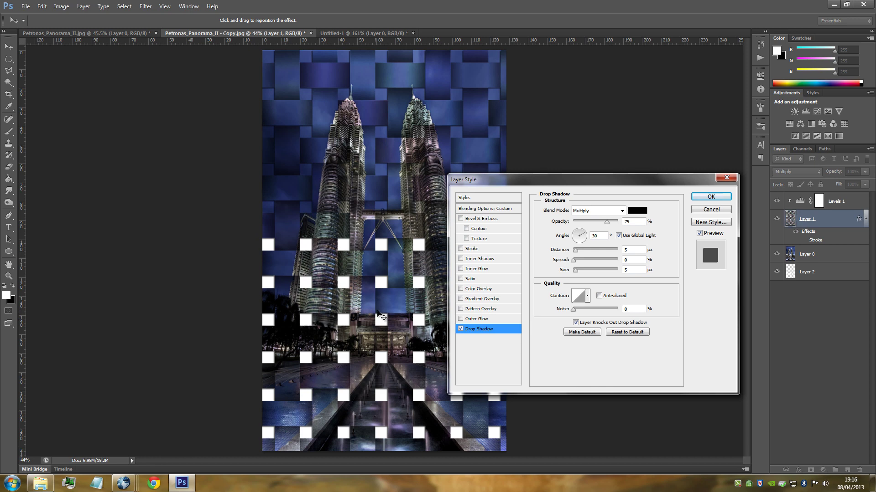
{"action": "left_click_drag", "start_coordinate": [380, 316], "coordinate": [380, 318]}
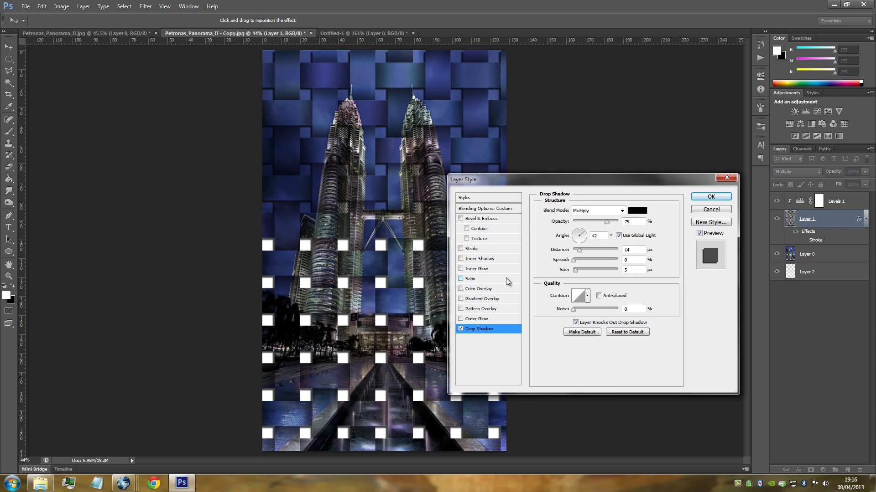
{"action": "left_click", "coordinate": [575, 272]}
{"action": "left_click", "coordinate": [711, 197]}
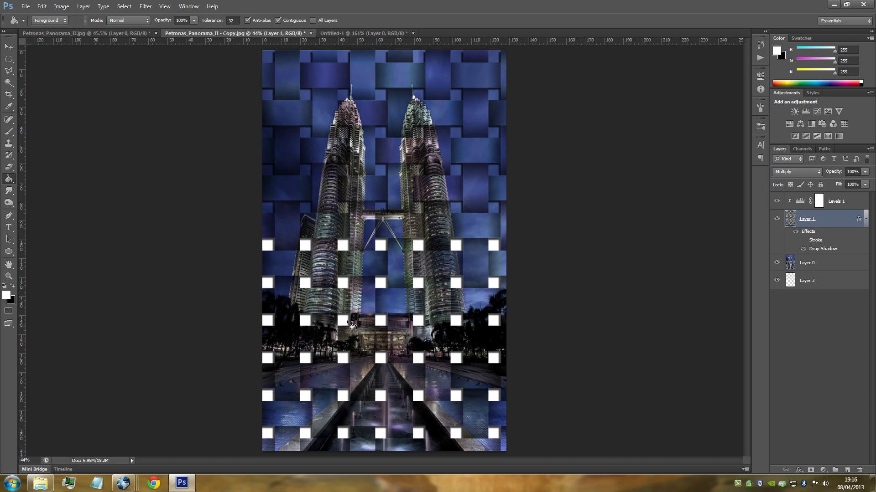
Pick the Dodge tool and switch to the Petronas_Panorama_II.jpg document
{"action": "left_click", "coordinate": [9, 202]}
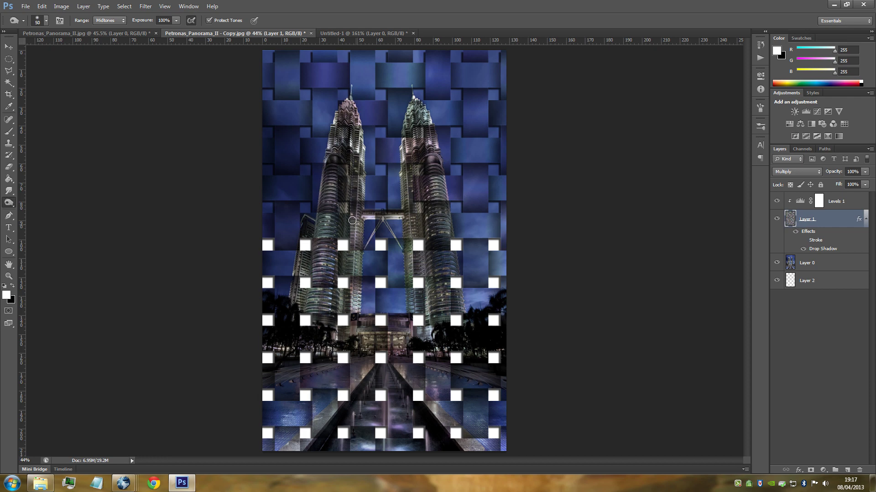
{"action": "left_click", "coordinate": [91, 34]}
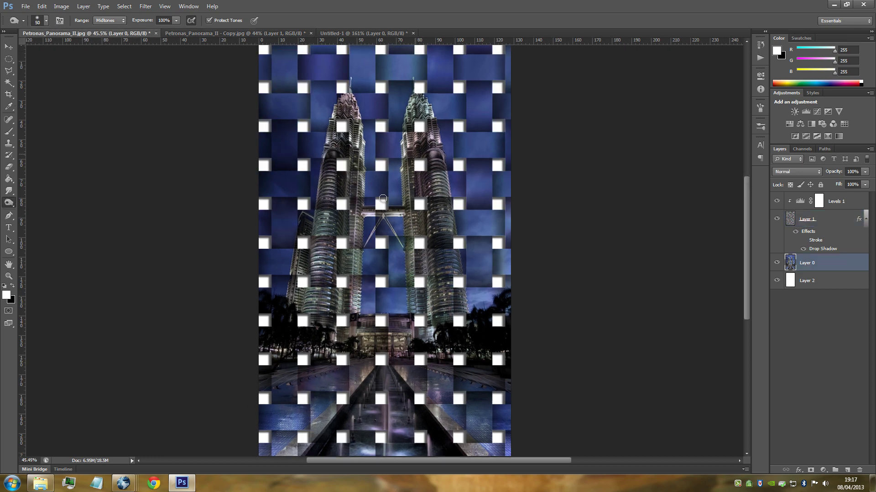